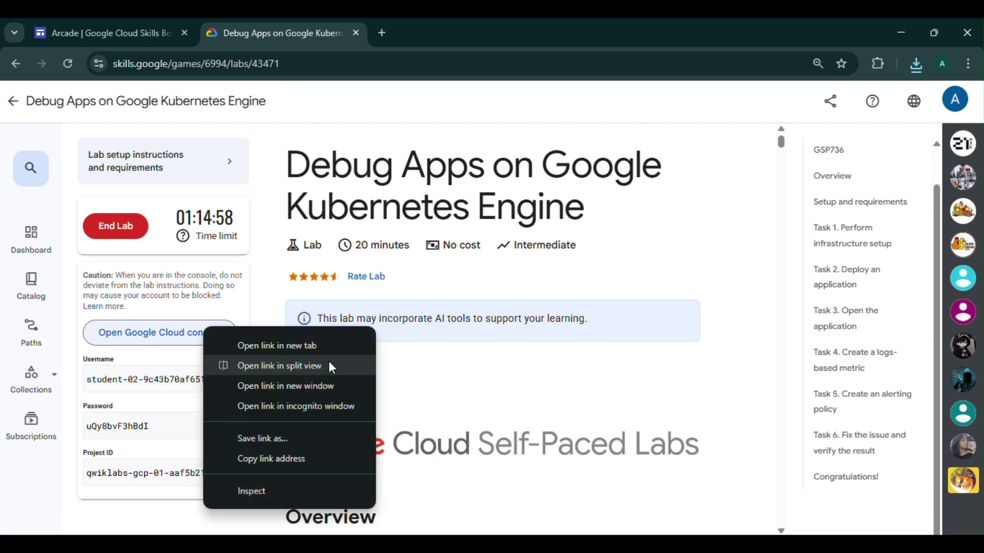
Open the lab's Google Cloud console in an incognito window, accept the new account notice, and agree to the Google Cloud terms.
click(287, 406)
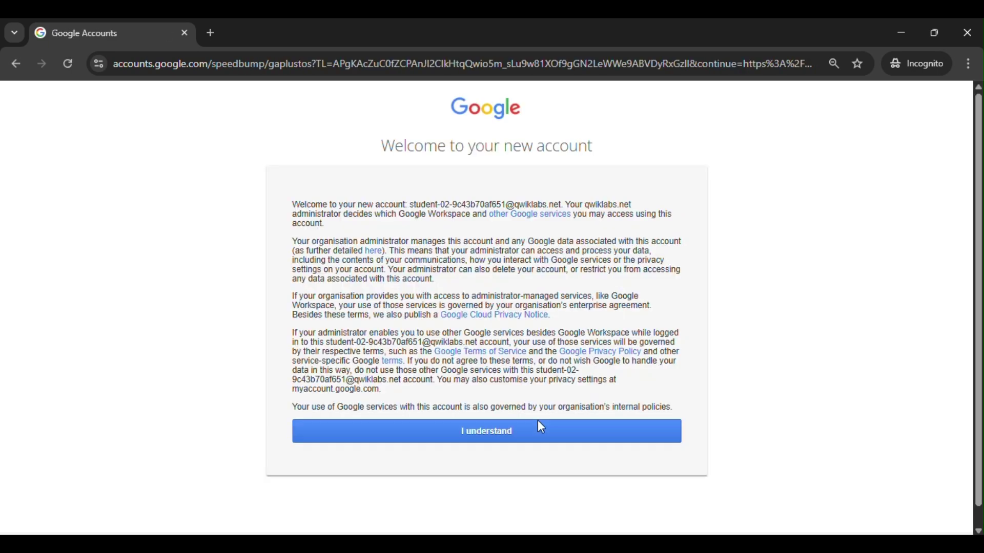
click(573, 431)
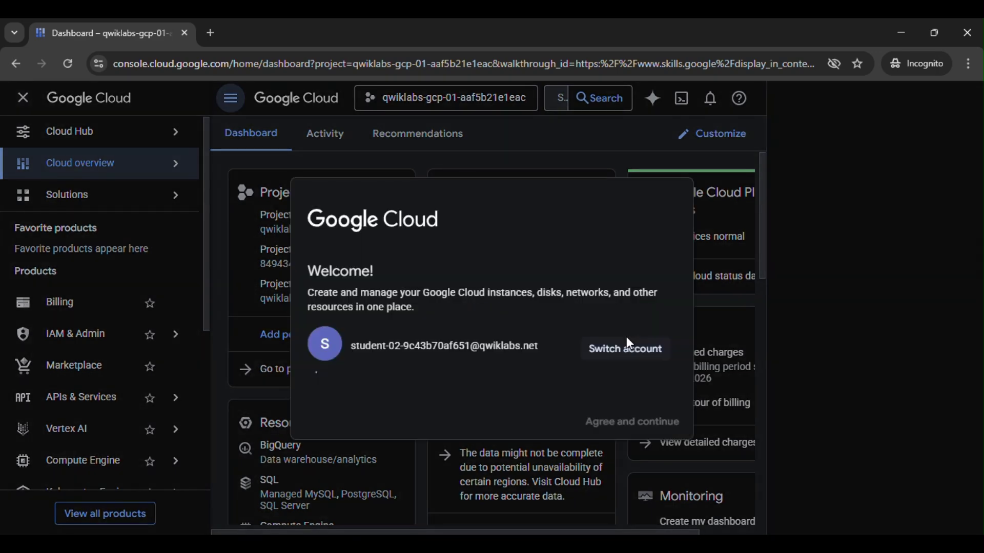
scroll(395, 371, down, 2)
click(311, 382)
click(636, 465)
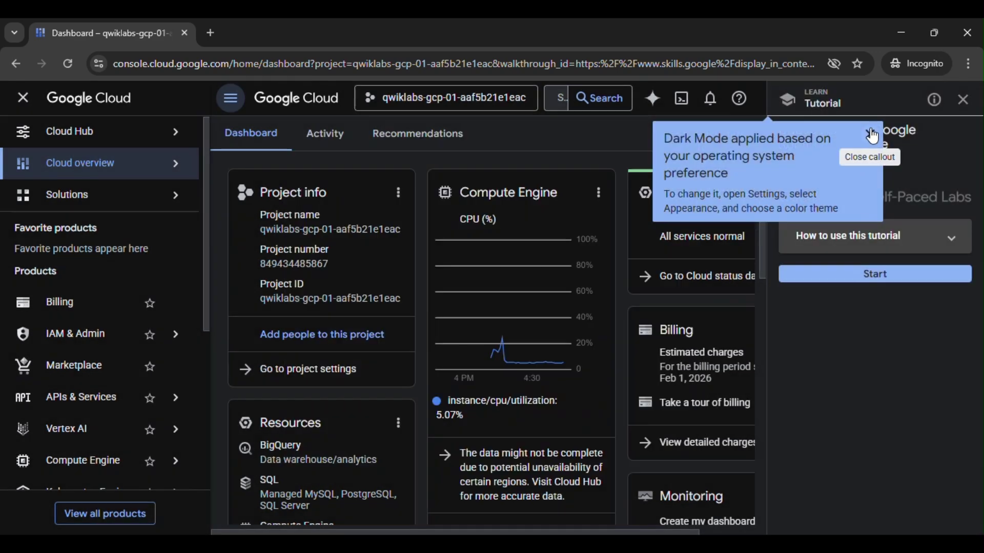
Dismiss the Dark Mode callout and leave the console's built-in tutorial.
click(869, 134)
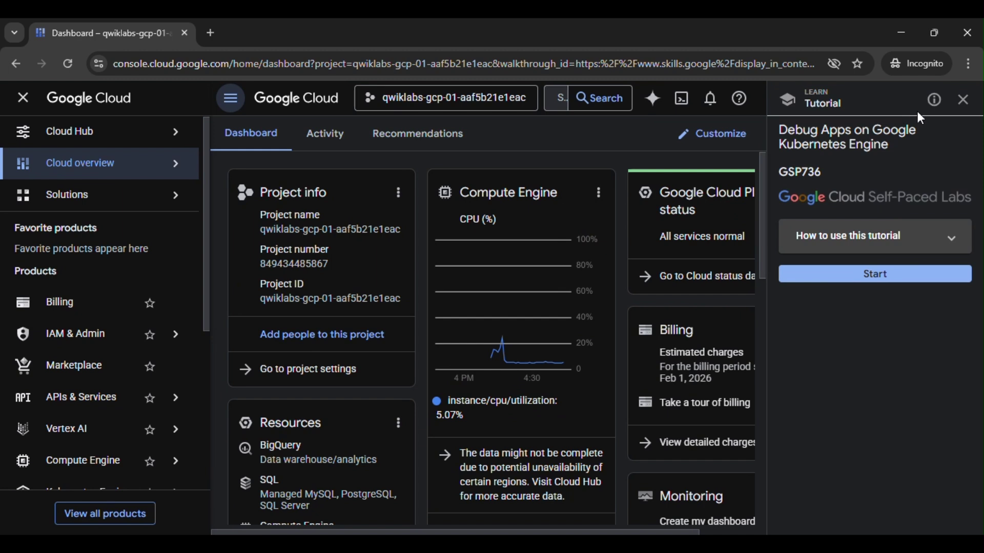
click(962, 100)
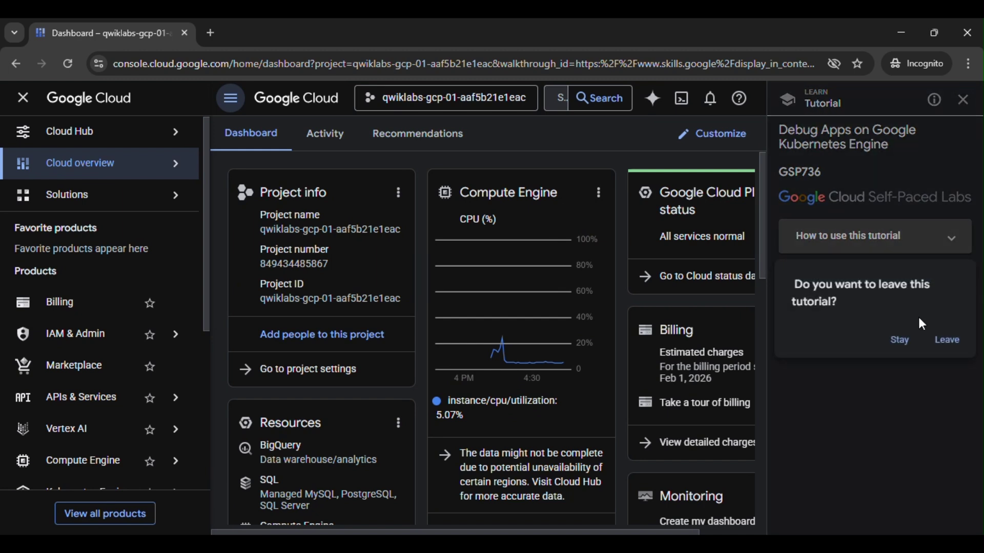
click(943, 339)
Go to Task 1, Perform infrastructure setup, in the lab instructions and find the command for getting cluster credentials.
key(alt+Tab)
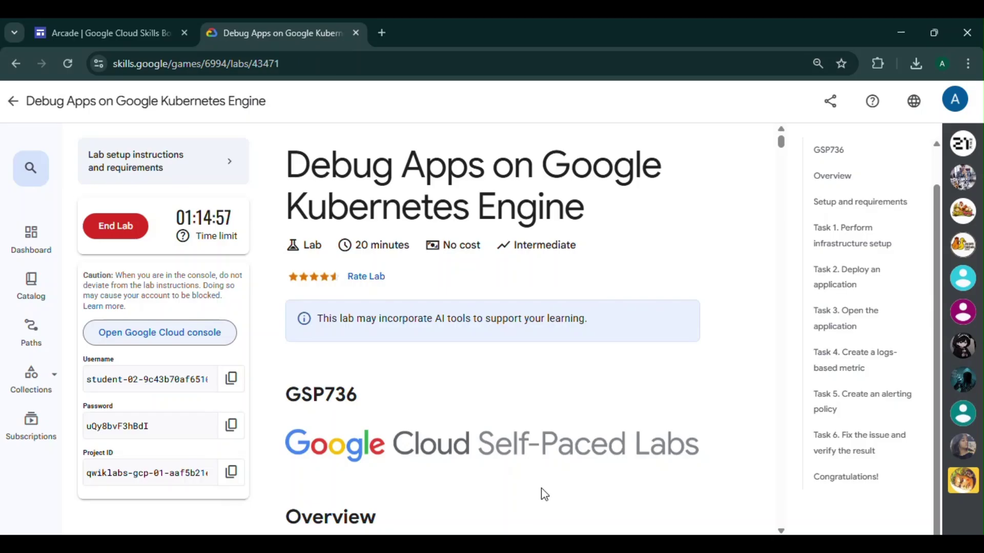
scroll(542, 358, down, 6)
click(861, 239)
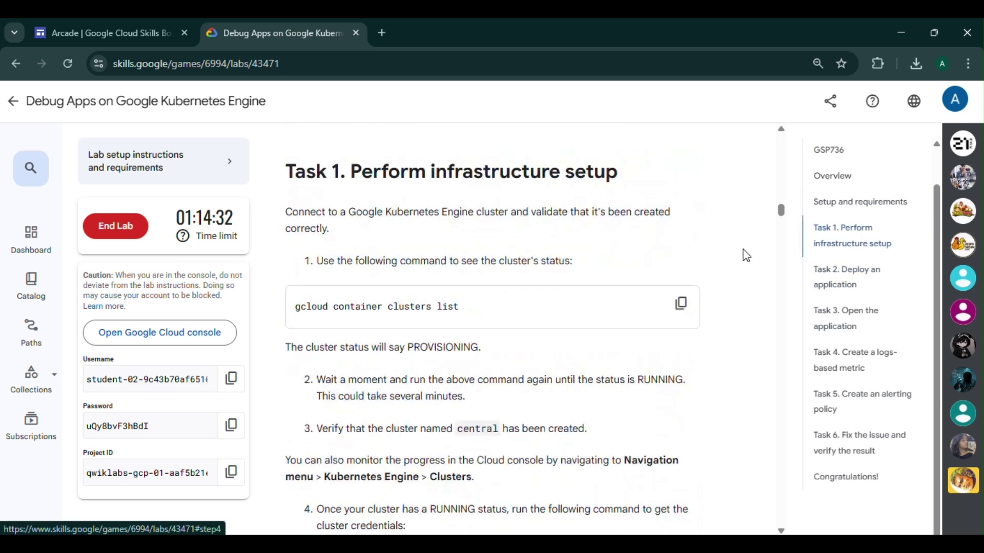
scroll(533, 323, down, 3)
scroll(537, 326, down, 2)
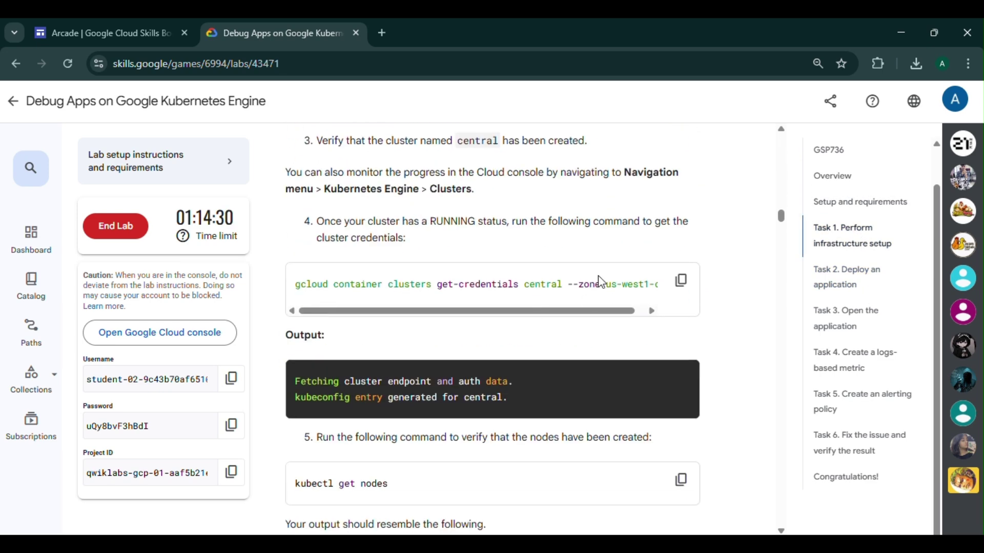
Start a Cloud Shell session in the Google Cloud console and collapse the navigation menu.
key(alt+Tab)
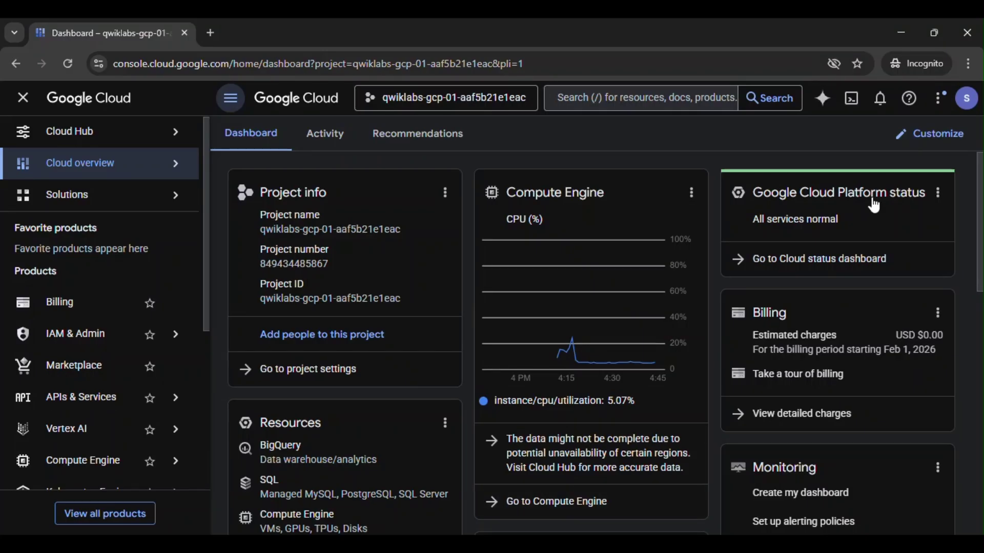
click(852, 105)
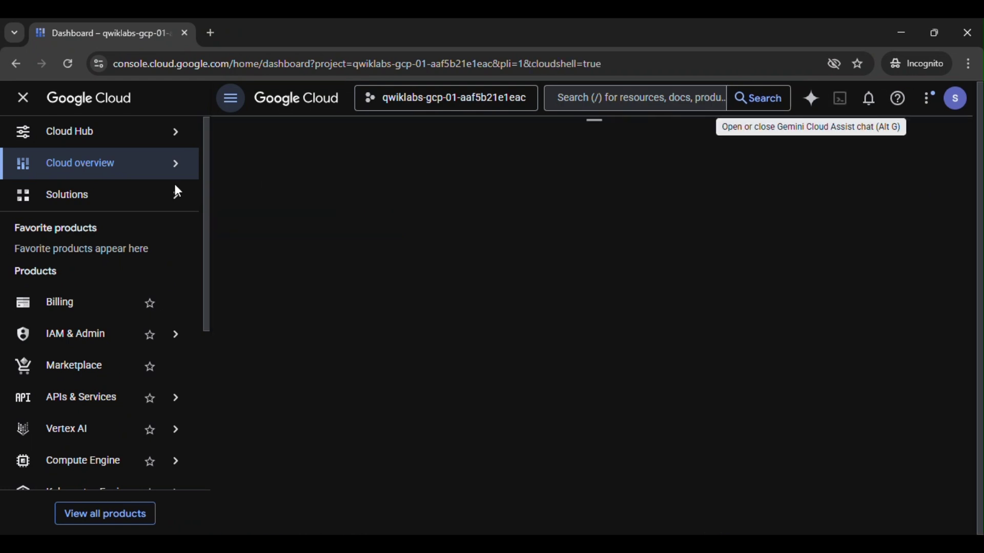
click(22, 98)
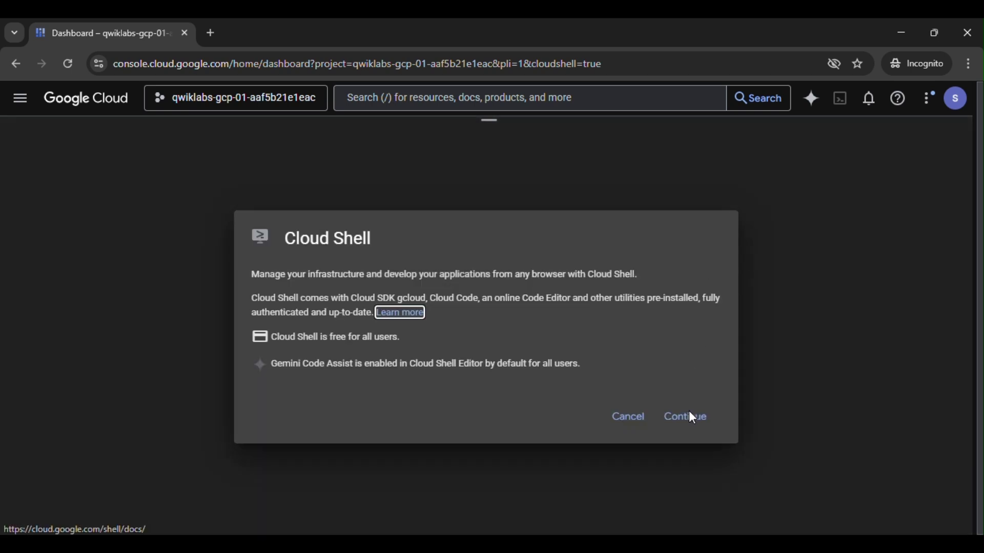
click(688, 414)
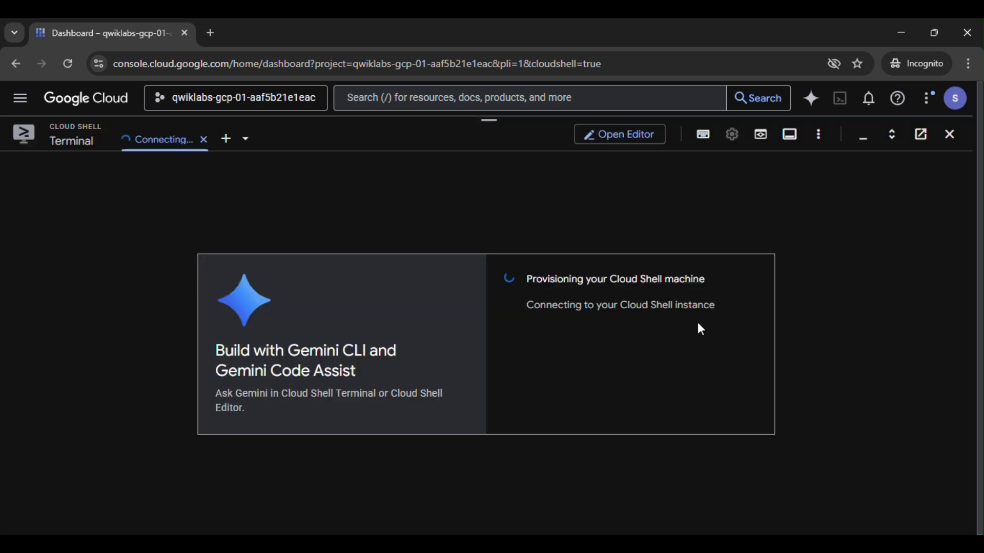
click(640, 377)
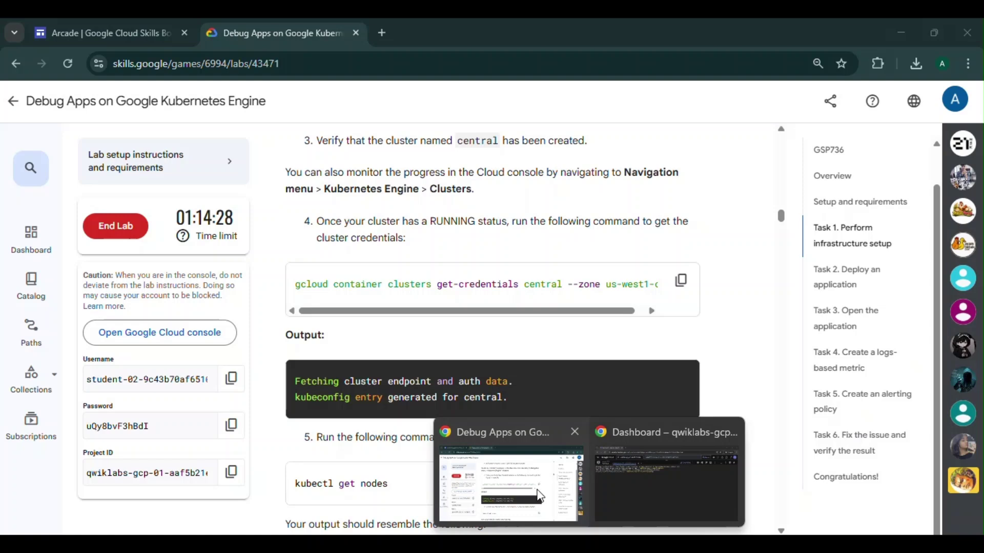
Copy the cluster credentials command from the lab and run "gcloud container clusters get-credentials central --zone us-west1-c" in Cloud Shell.
click(516, 476)
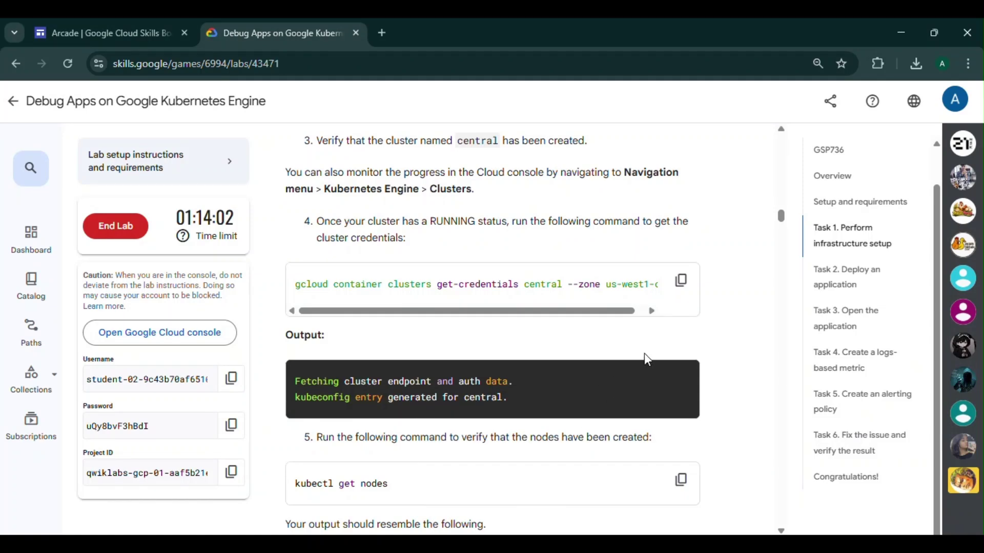
click(680, 280)
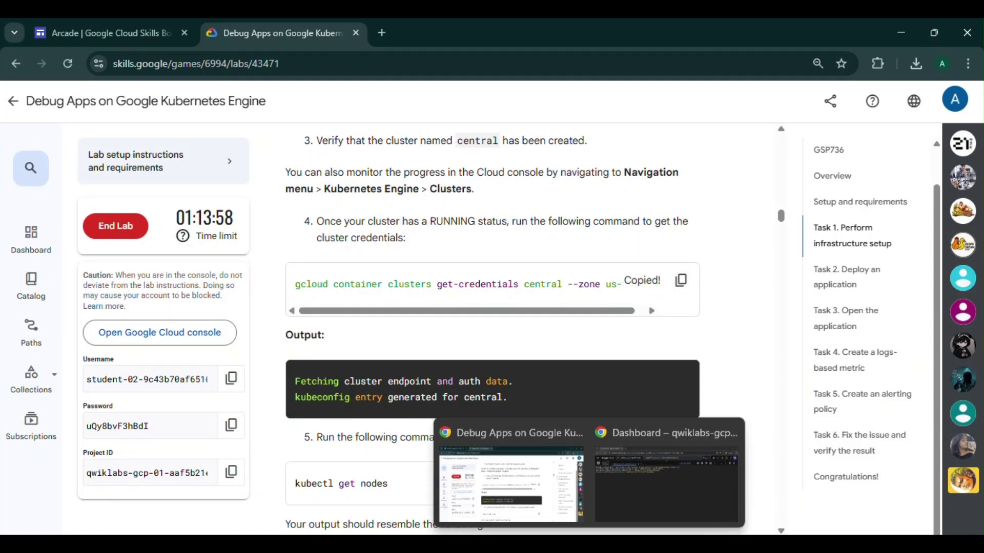
click(624, 484)
key(ctrl+v)
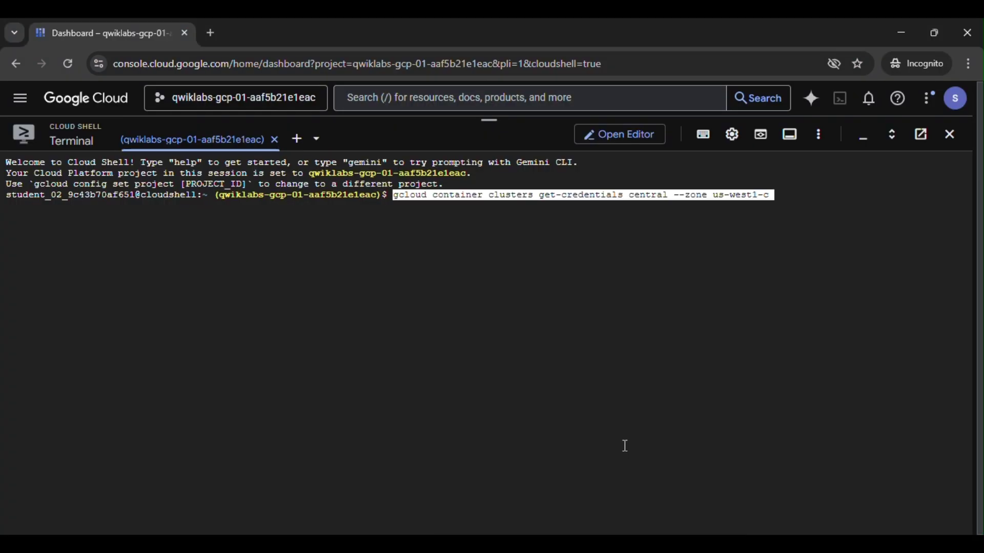
key(Return)
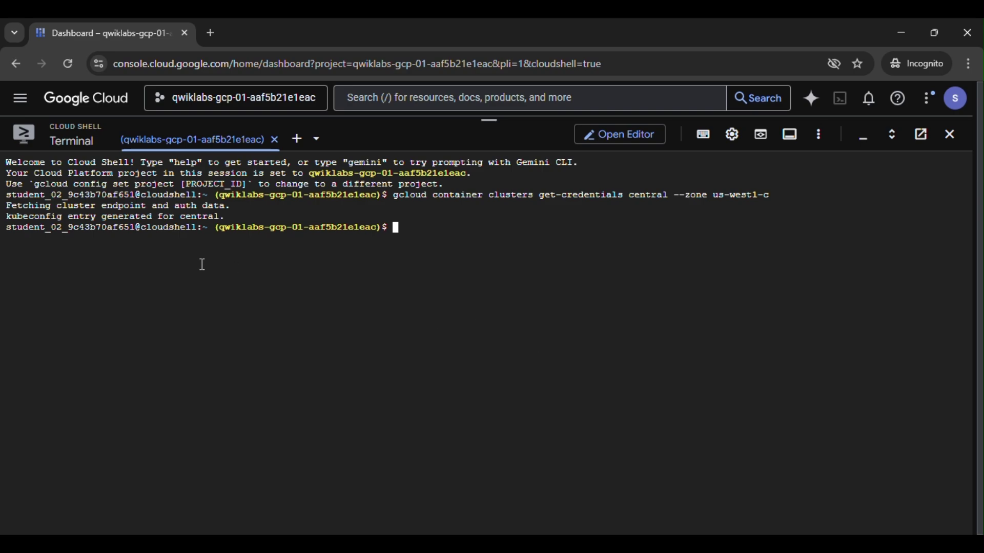
Copy the node verification command from the lab and run "kubectl get nodes" in Cloud Shell.
key(alt+Tab)
scroll(570, 479, down, 5)
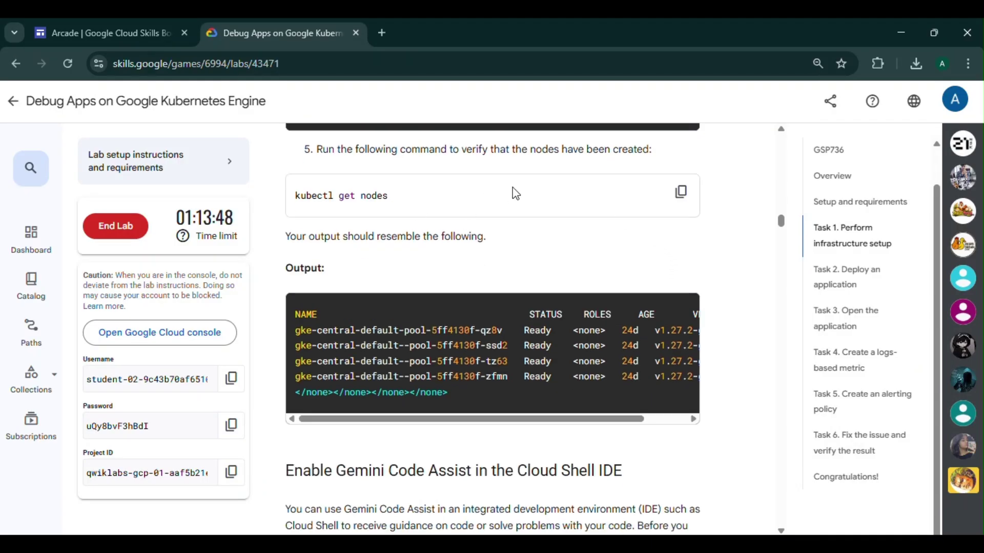
click(681, 193)
key(alt+Tab)
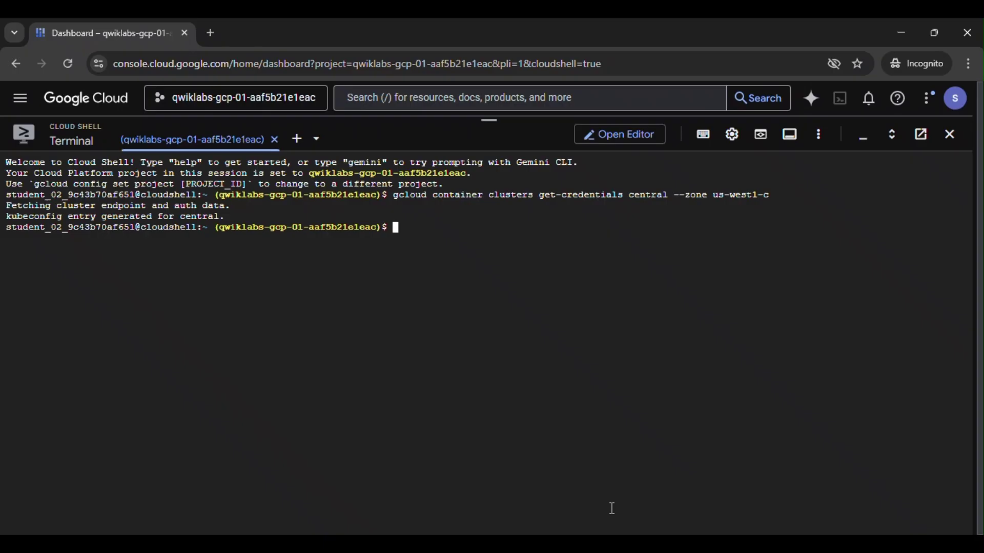
key(ctrl+v)
key(Return)
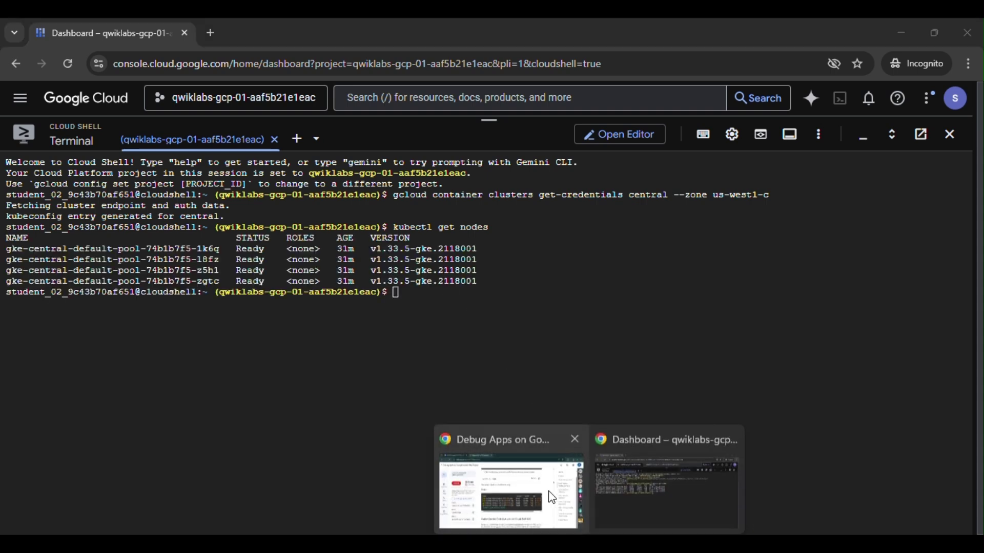
Enable the Gemini for Google Cloud API by running the lab's "gcloud services enable cloudaicompanion.googleapis.com" in Cloud Shell.
click(549, 492)
scroll(661, 369, down, 5)
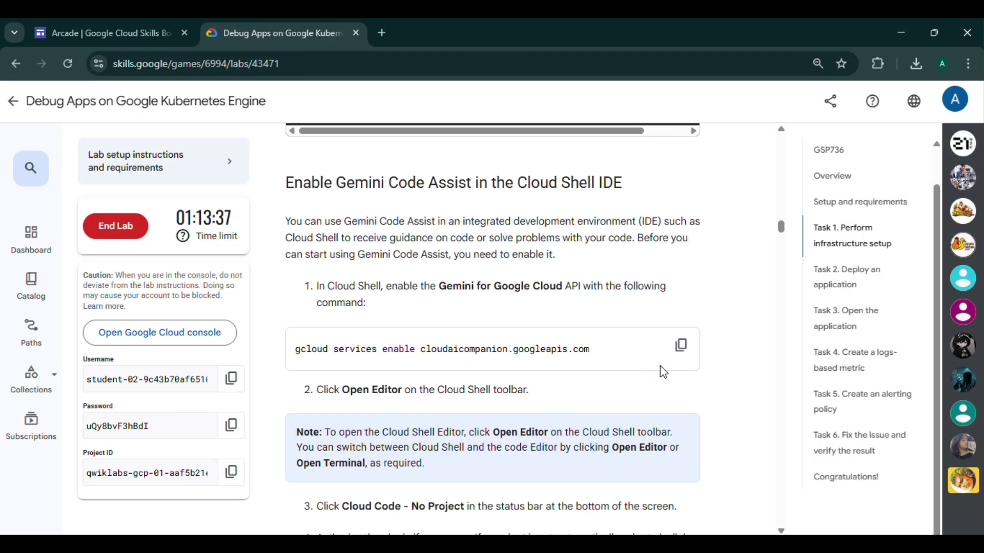
click(681, 345)
click(618, 490)
key(ctrl+v)
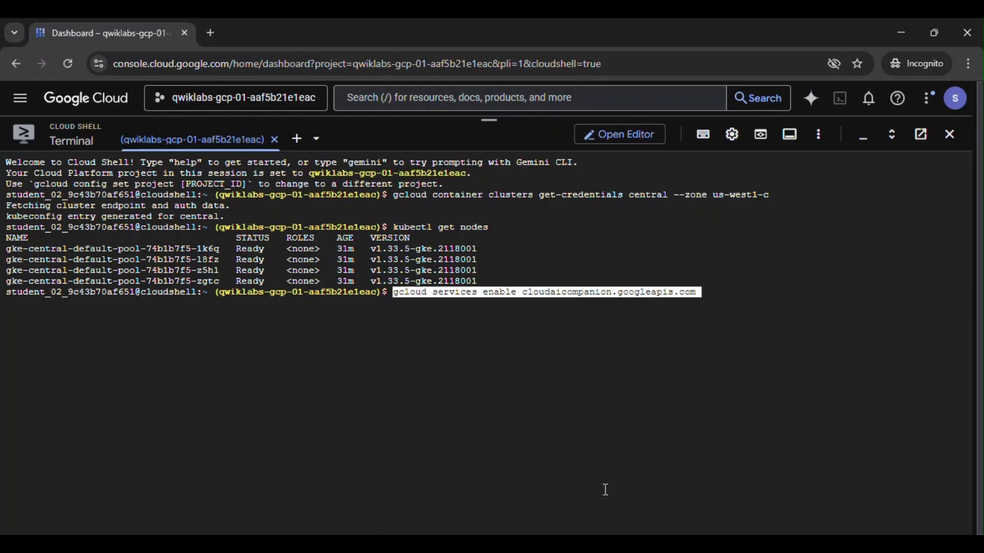
key(Return)
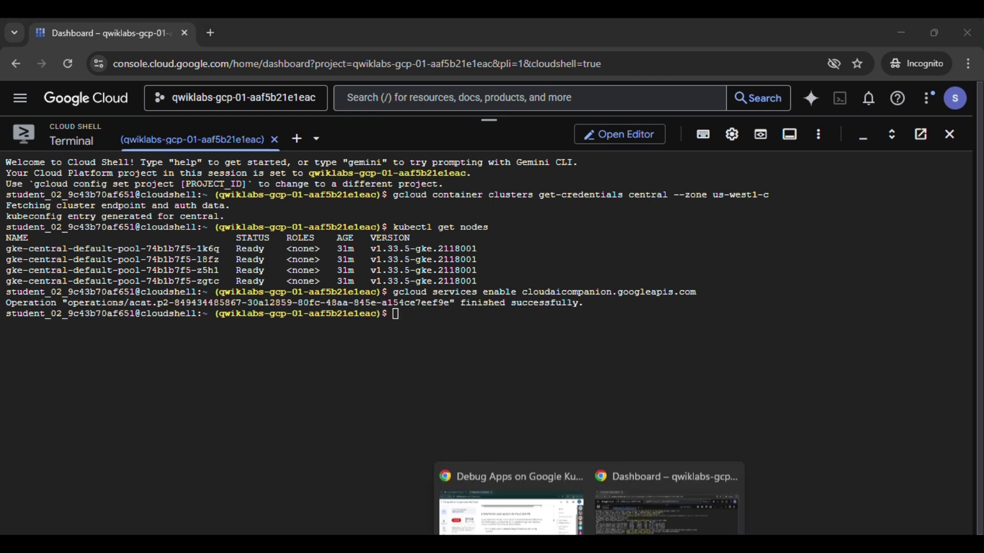
Read the lab's Gemini Code Assist setup steps and open the Cloud Shell Editor.
click(510, 508)
scroll(549, 320, down, 4)
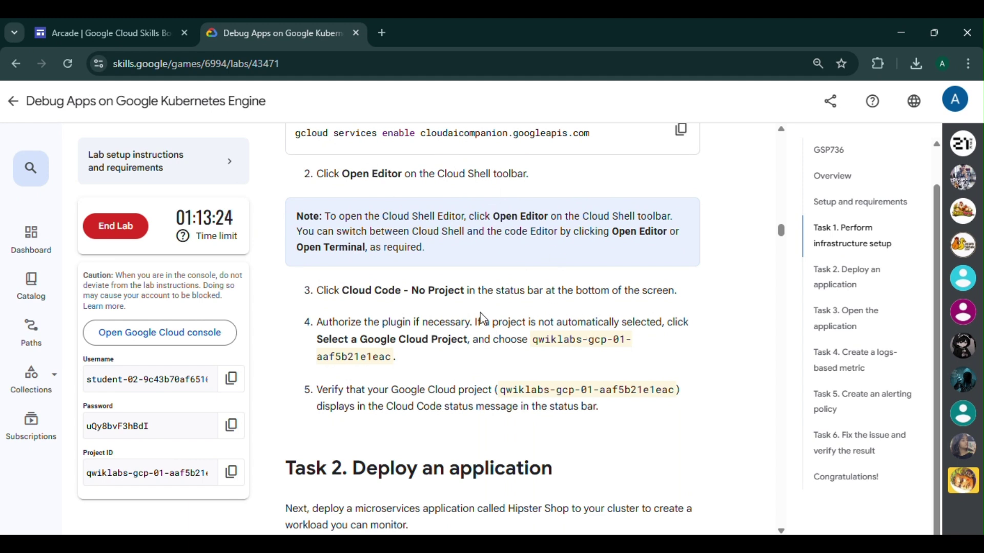
key(alt+Tab)
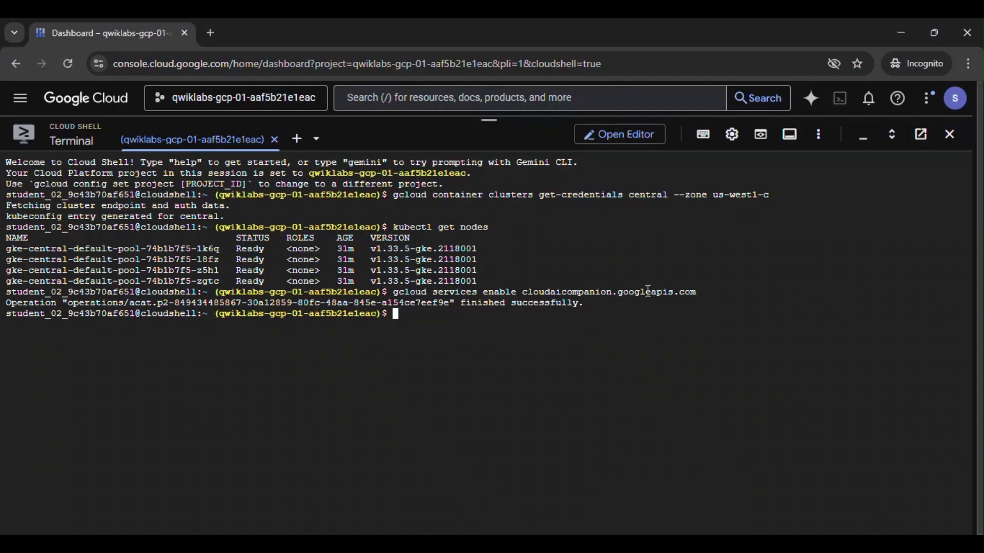
click(621, 134)
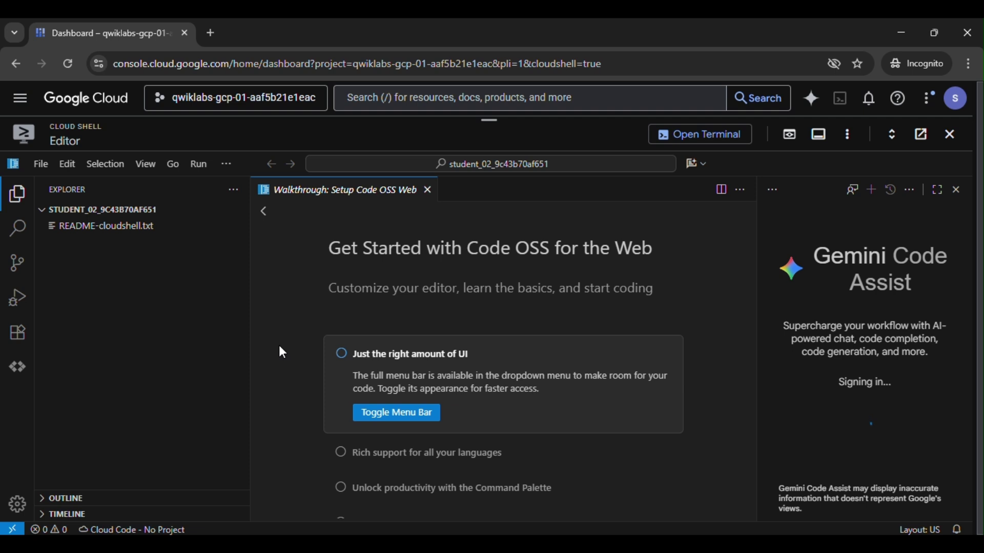
Set the Cloud Code project in the editor to qwiklabs-gcp-01-aaf5b21e1eac.
click(142, 530)
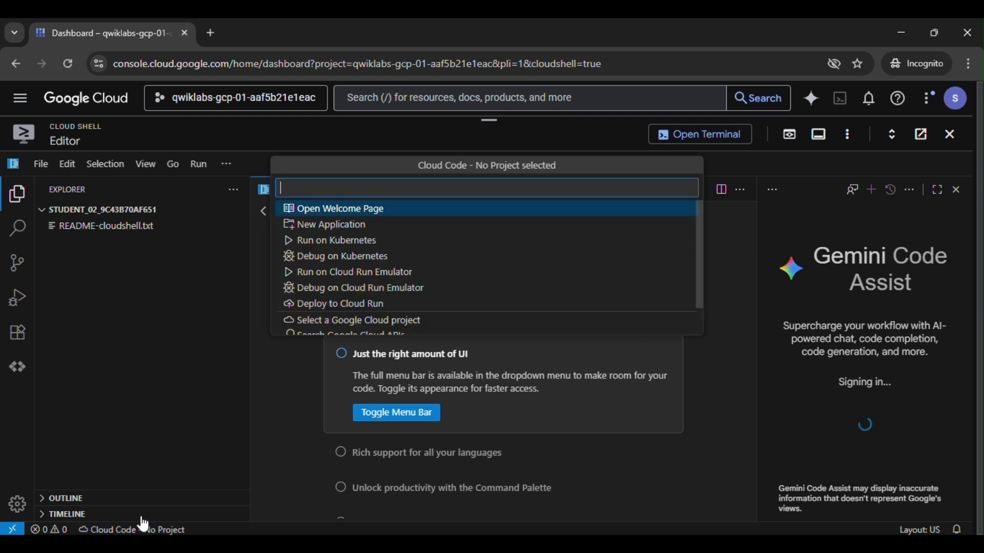
scroll(352, 257, down, 1)
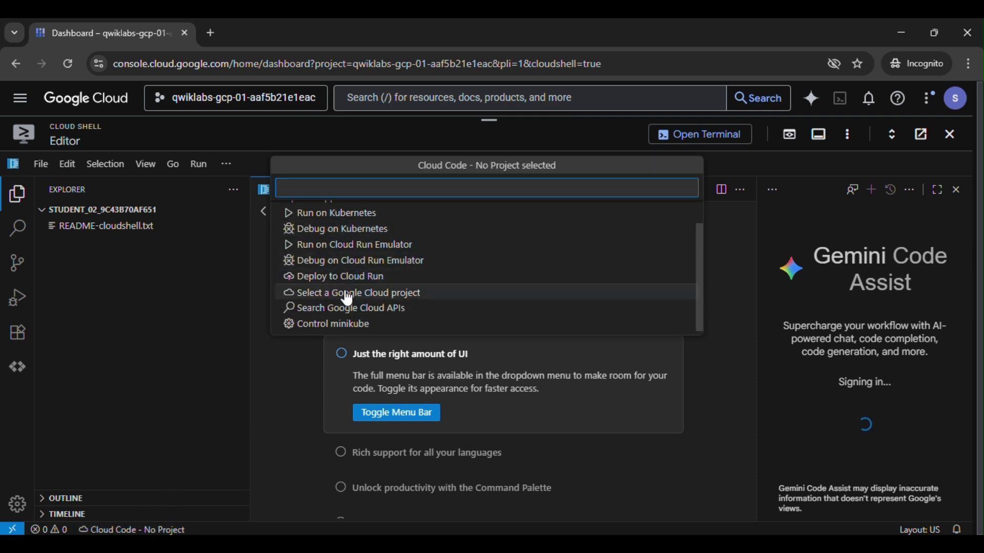
click(366, 293)
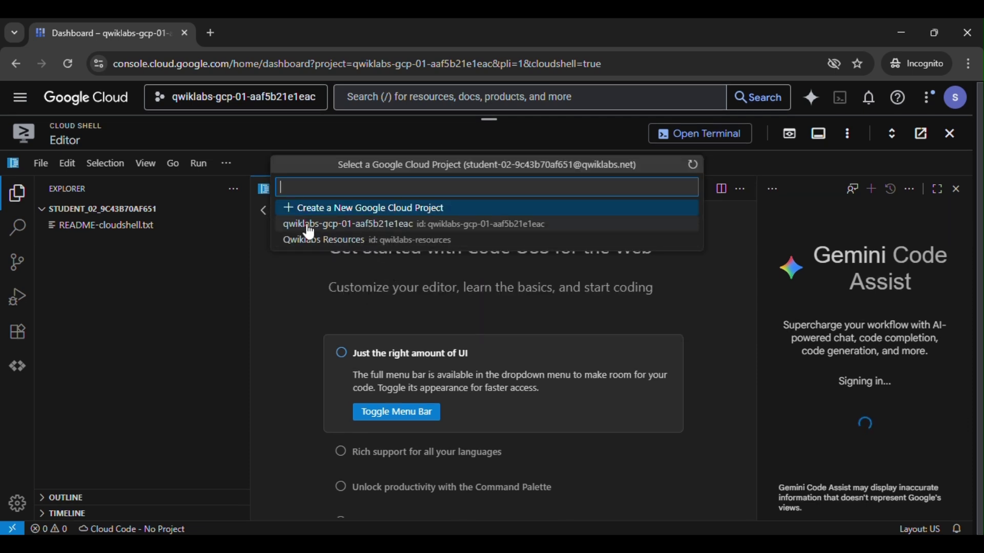
click(329, 225)
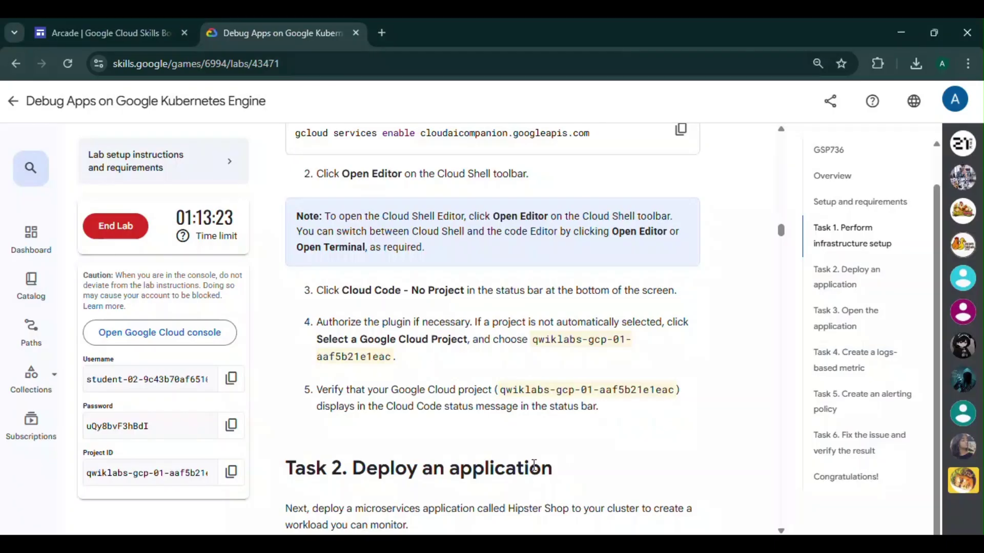
scroll(522, 415, down, 4)
scroll(523, 414, down, 2)
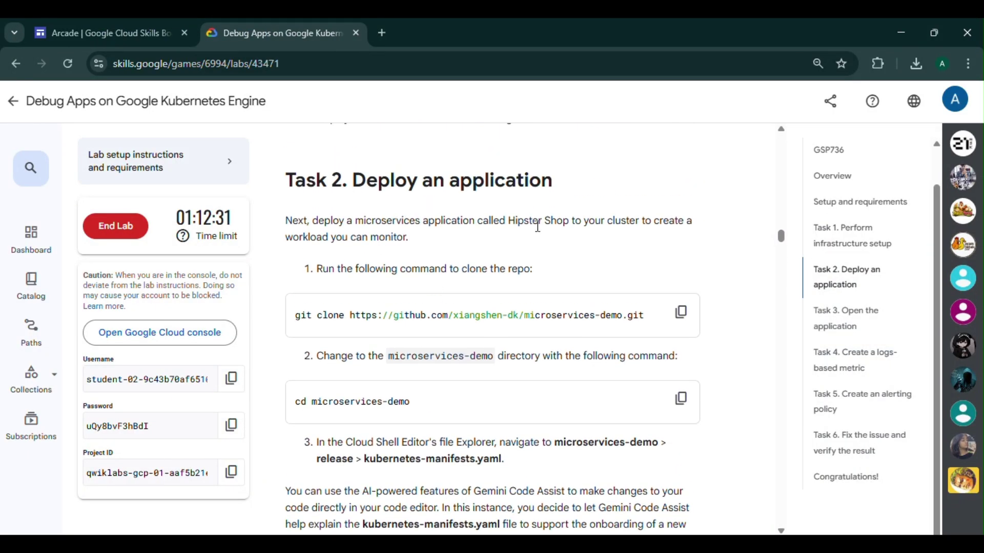
click(680, 312)
key(alt+Tab)
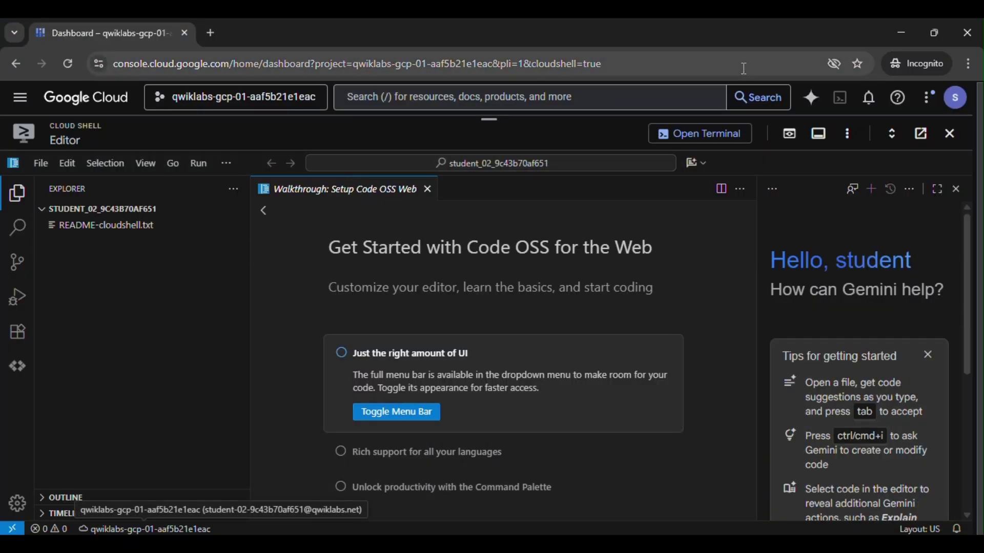
click(681, 134)
key(ctrl+v)
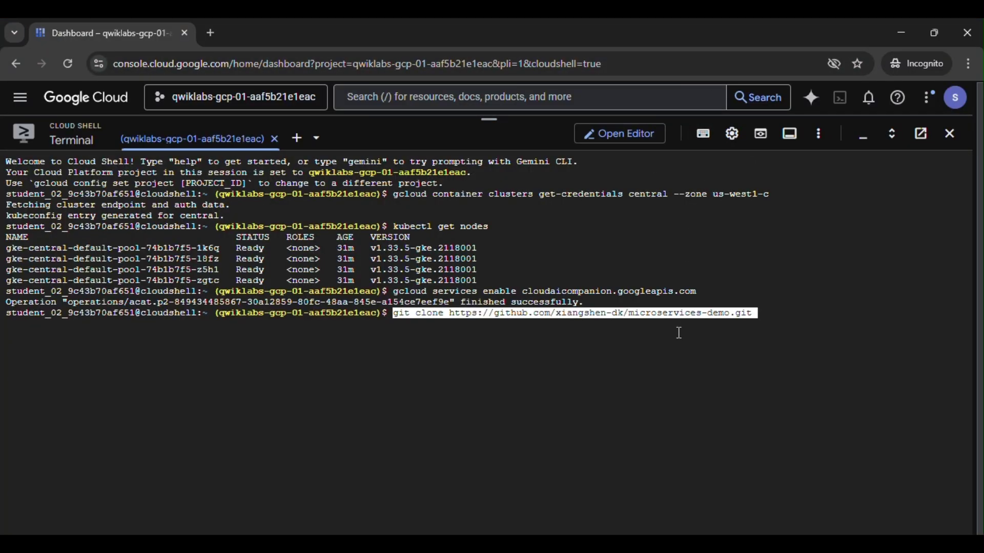
key(Return)
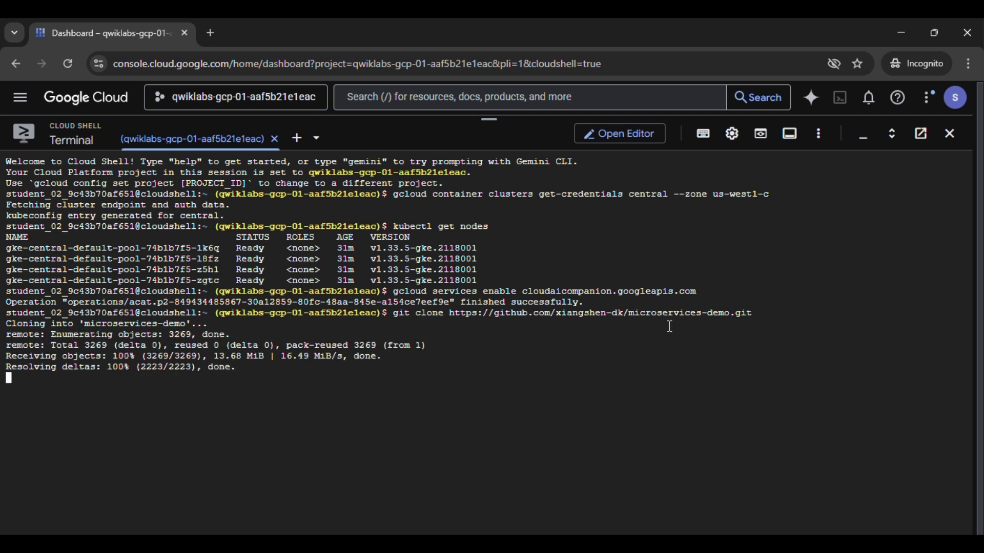
Copy Task 2's directory command from the lab and run "cd microservices-demo" in the Cloud Shell terminal.
mouse_move(566, 511)
click(513, 492)
scroll(578, 456, down, 2)
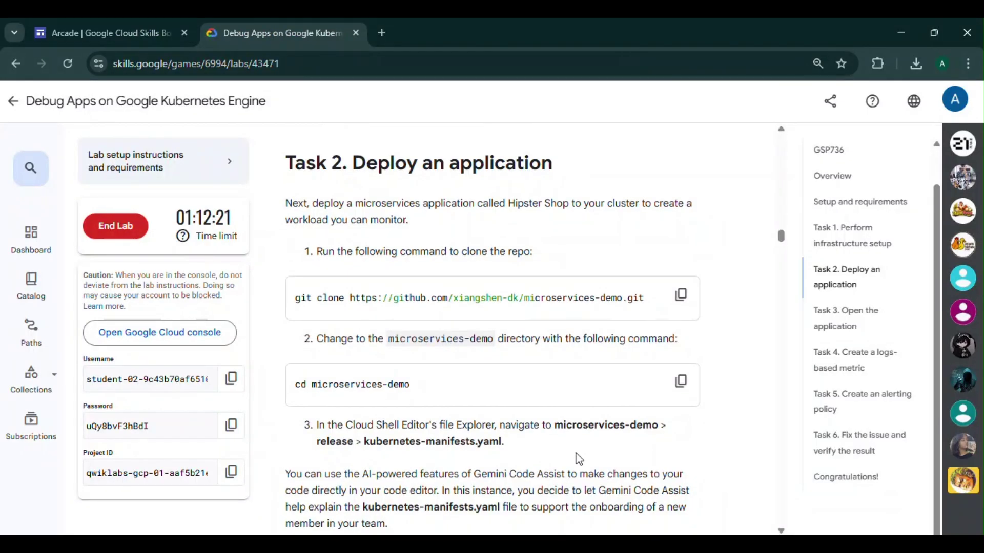
click(680, 328)
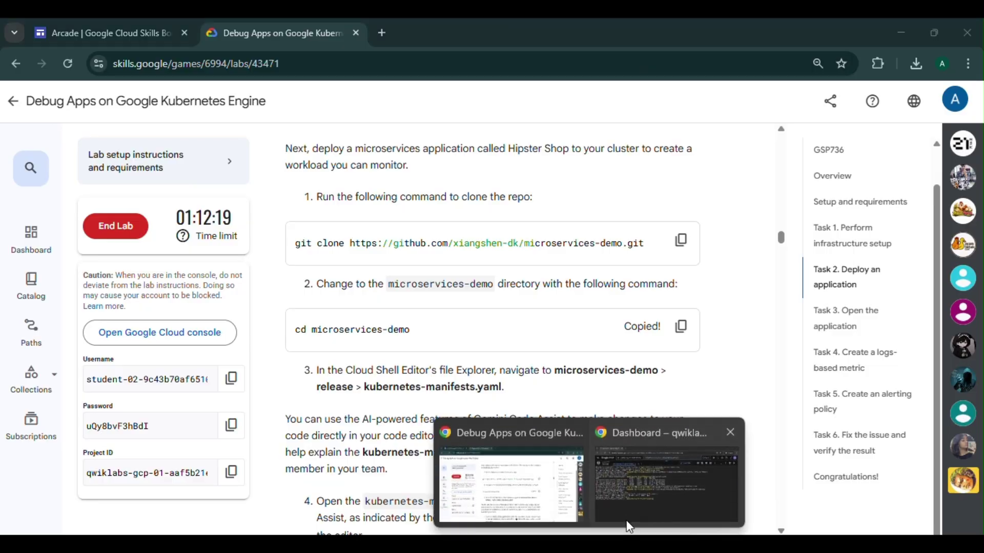
click(626, 520)
key(ctrl+v)
key(Return)
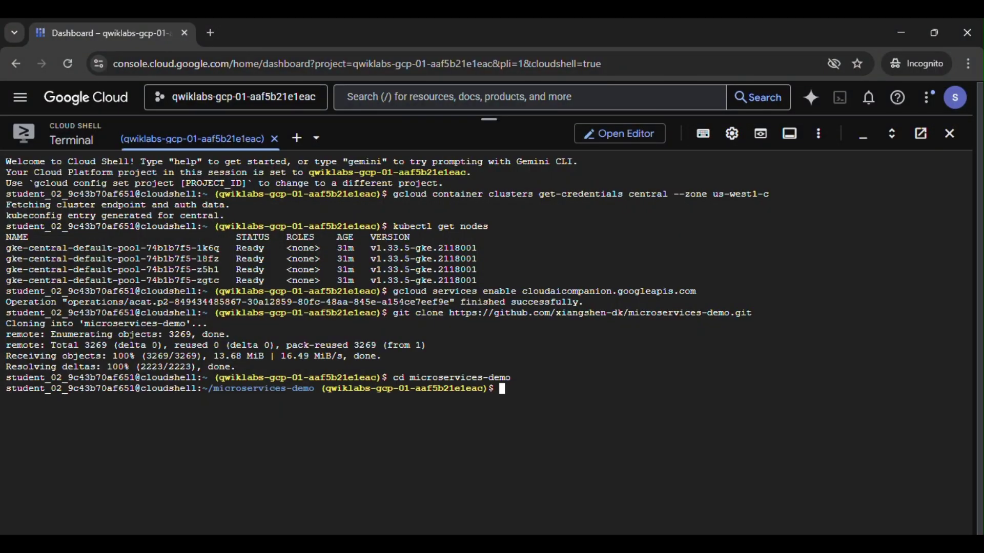
Read the lab's next instructions and open microservices-demo > release > kubernetes-manifests.yaml in the Cloud Shell Editor.
key(alt+Tab)
scroll(557, 459, down, 4)
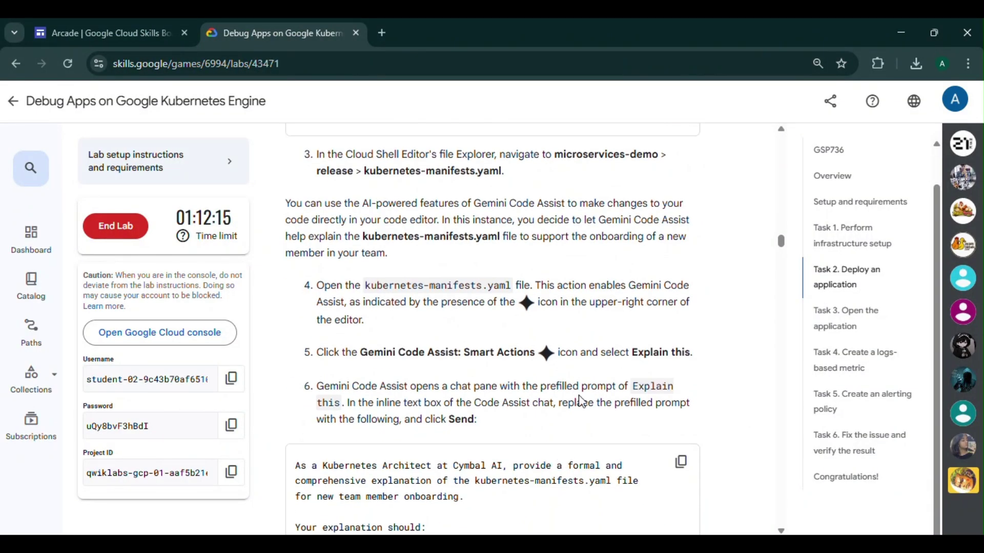
mouse_move(589, 532)
click(661, 492)
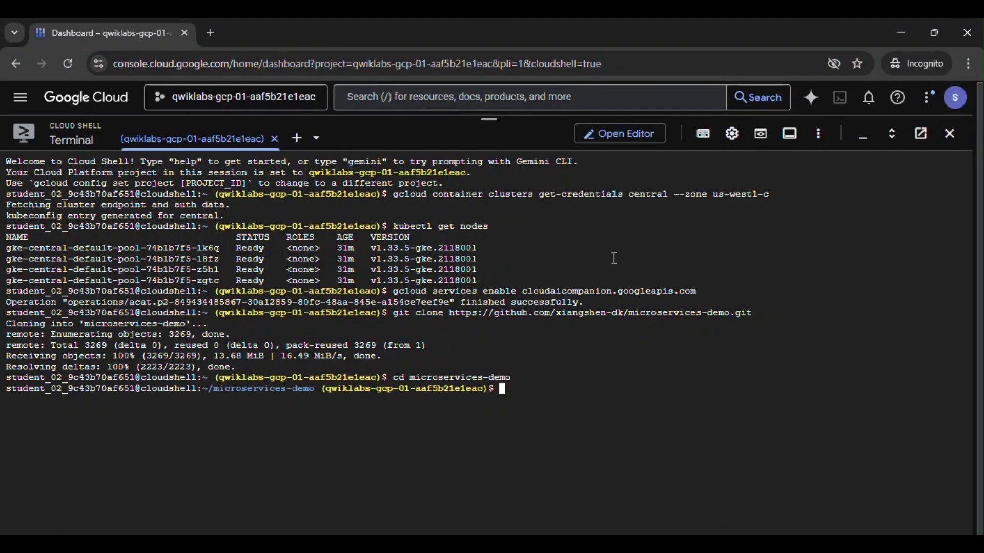
click(617, 145)
click(82, 230)
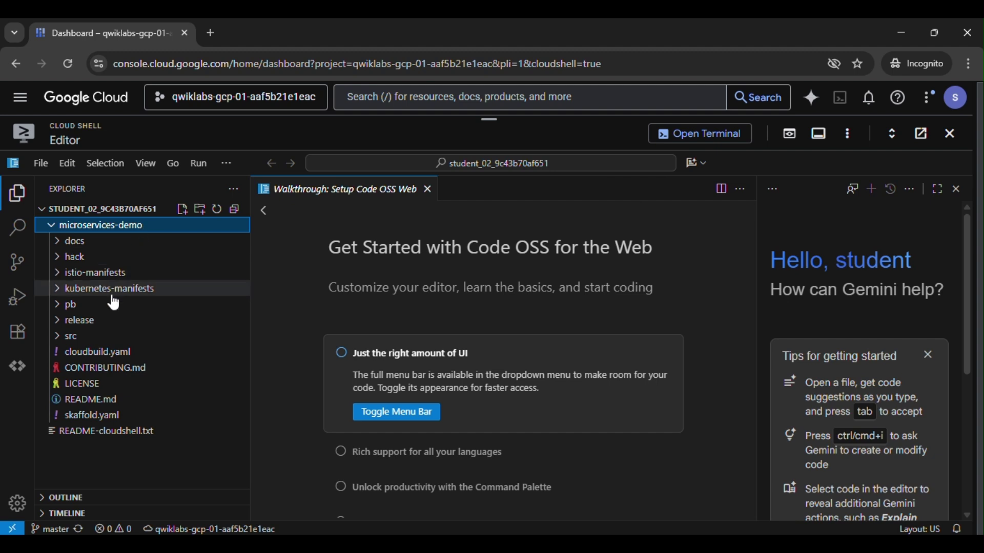
click(94, 322)
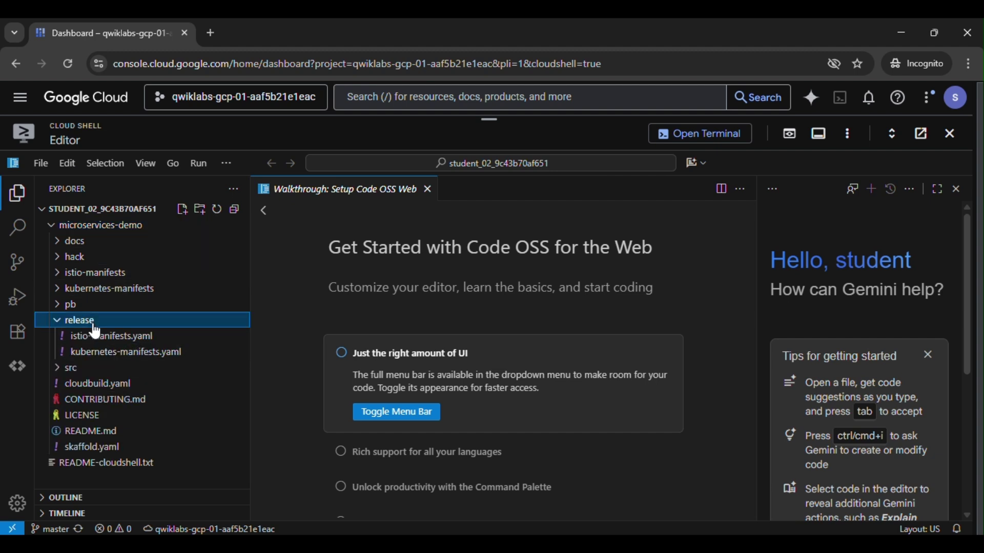
click(131, 358)
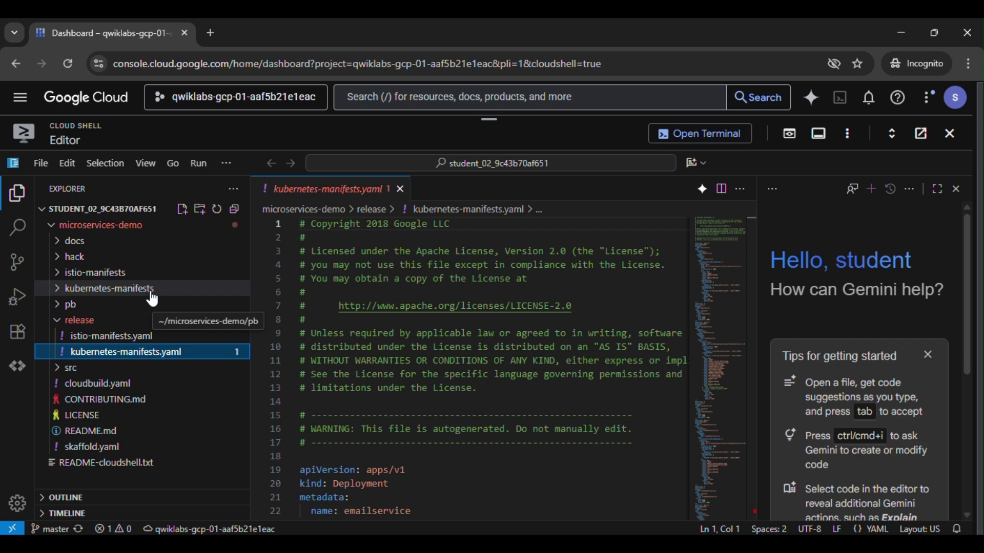
scroll(871, 366, down, 6)
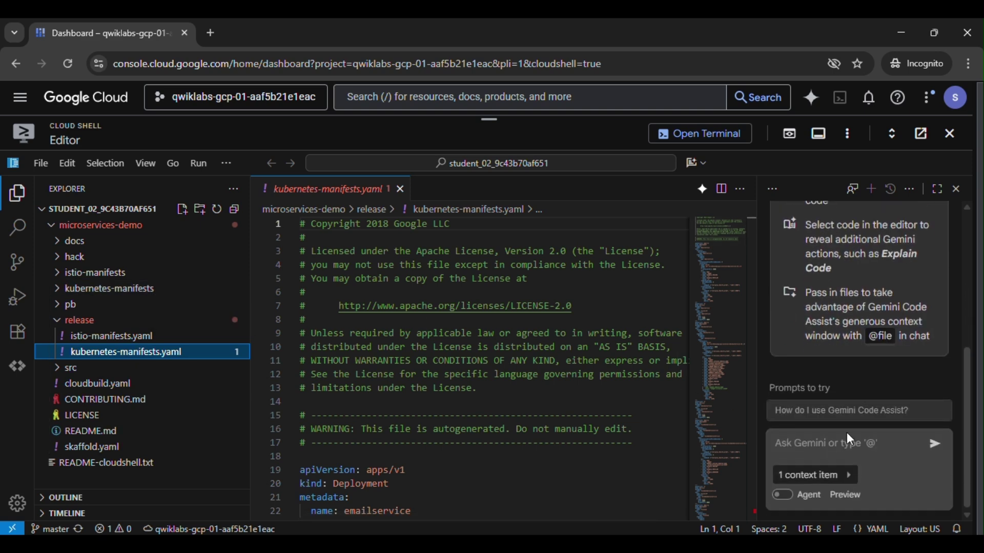
click(846, 410)
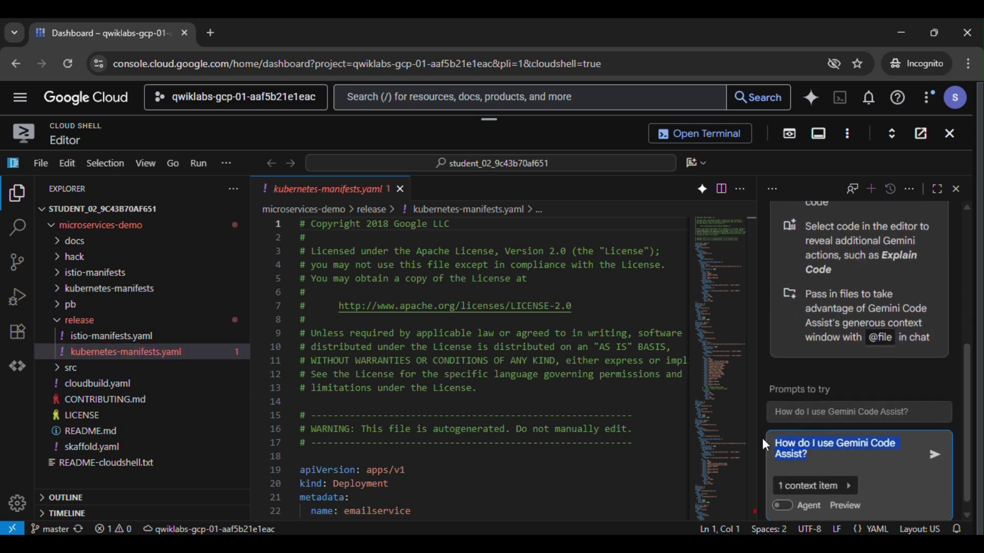
key(Return)
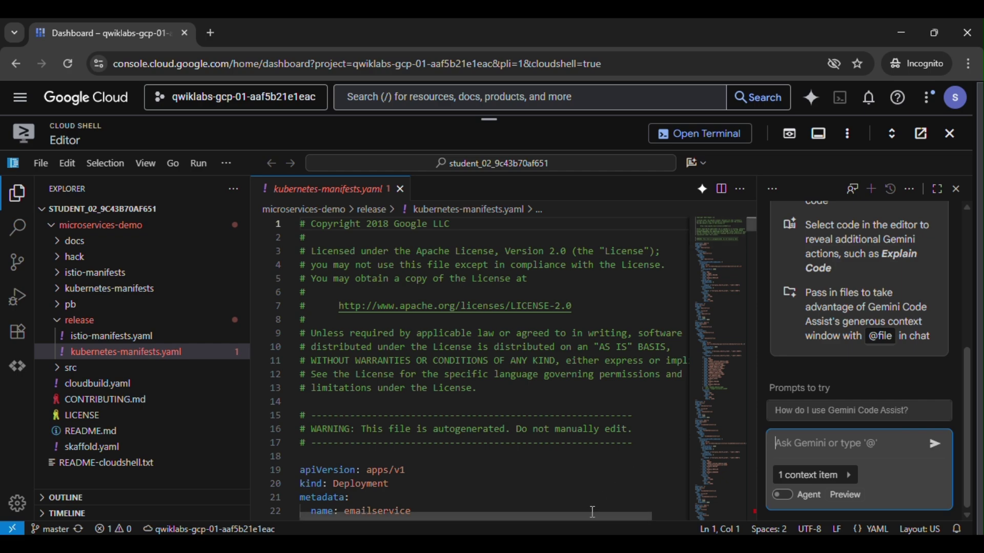
Copy the lab's Kubernetes Architect prompt and send it to Gemini Code Assist to explain kubernetes-manifests.yaml for new team member onboarding.
click(513, 531)
scroll(566, 488, down, 3)
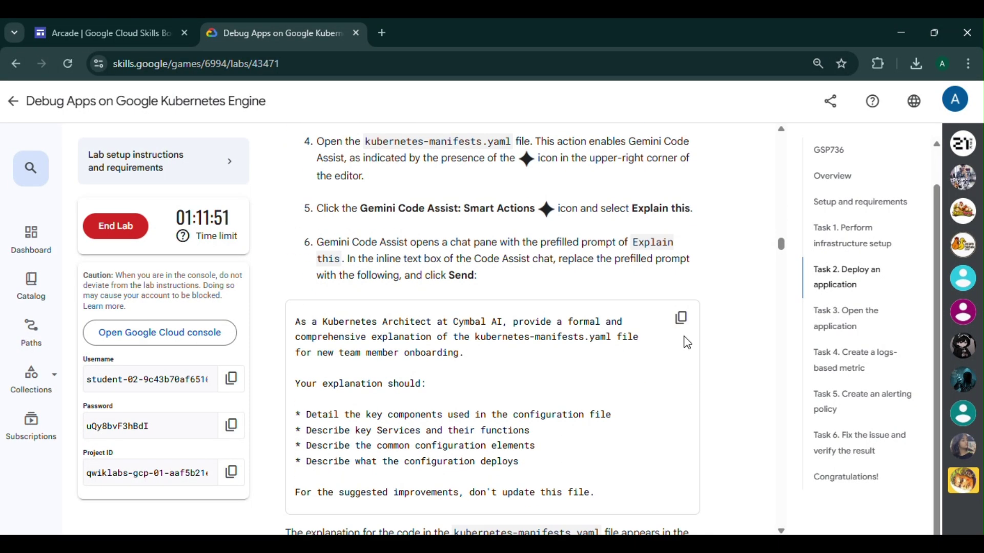
click(681, 318)
mouse_move(512, 533)
click(735, 494)
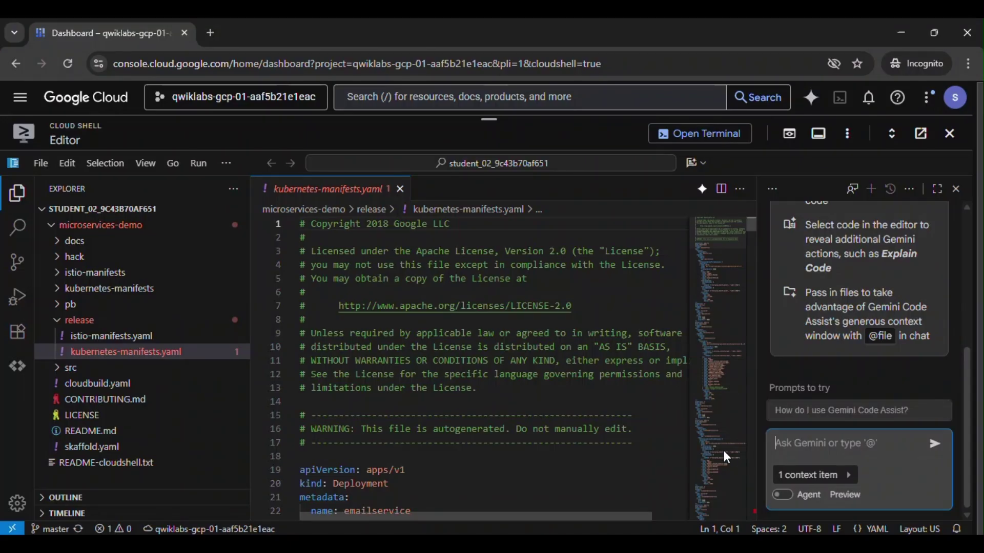
click(827, 453)
key(ctrl+v)
scroll(910, 465, down, 5)
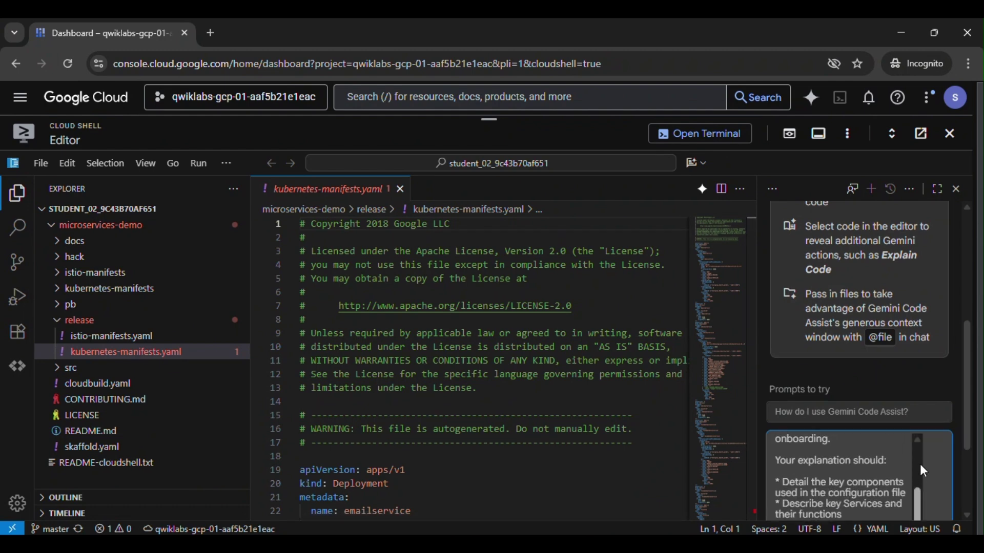
click(935, 445)
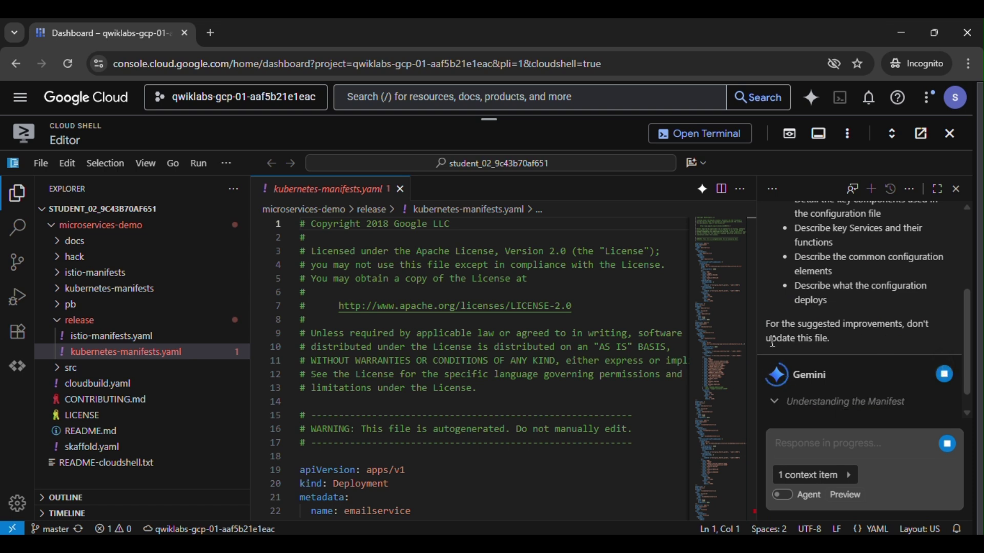
Copy the lab's install command and run "kubectl apply -f release/kubernetes-manifests.yaml" in the Cloud Shell terminal.
click(594, 507)
scroll(559, 430, down, 4)
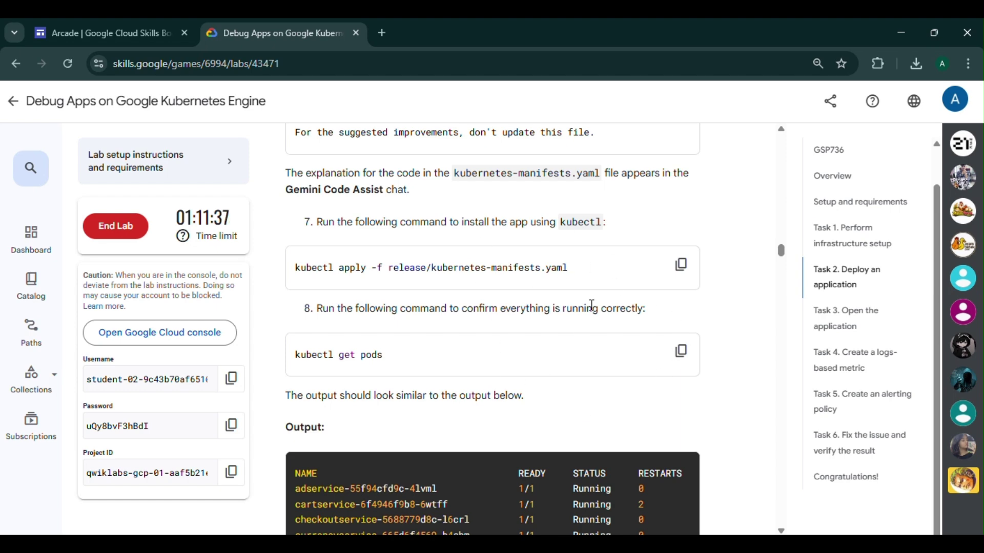
click(681, 265)
click(590, 545)
click(660, 503)
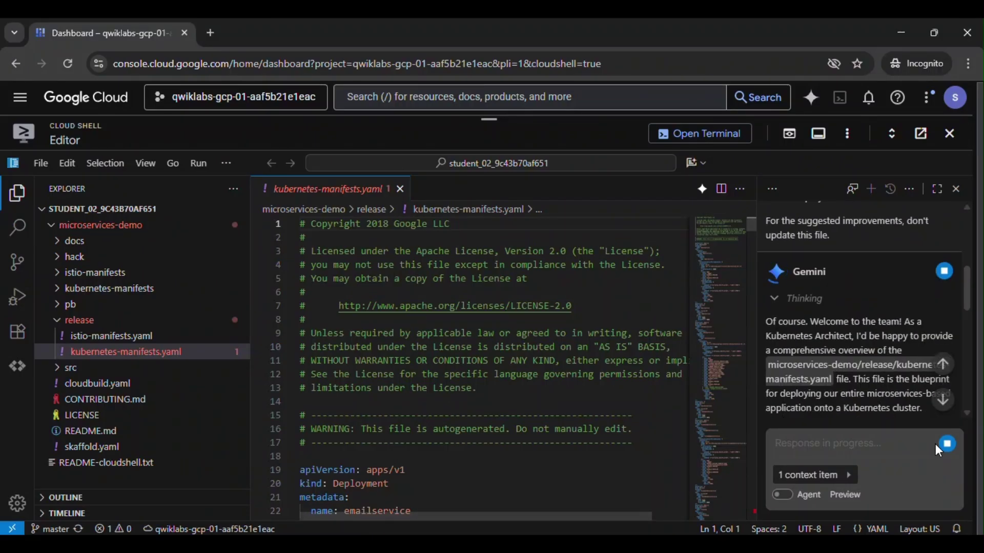
click(666, 134)
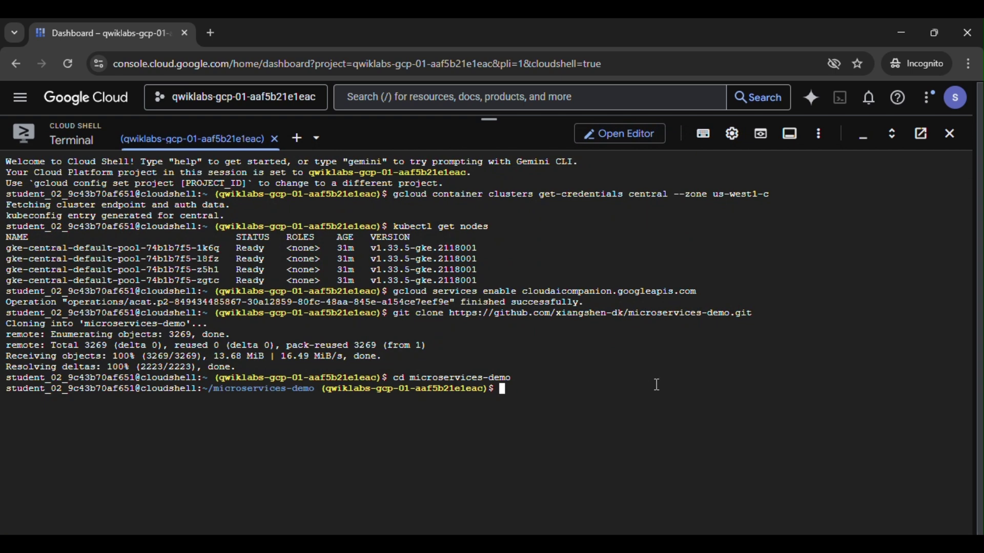
key(ctrl+v)
key(Return)
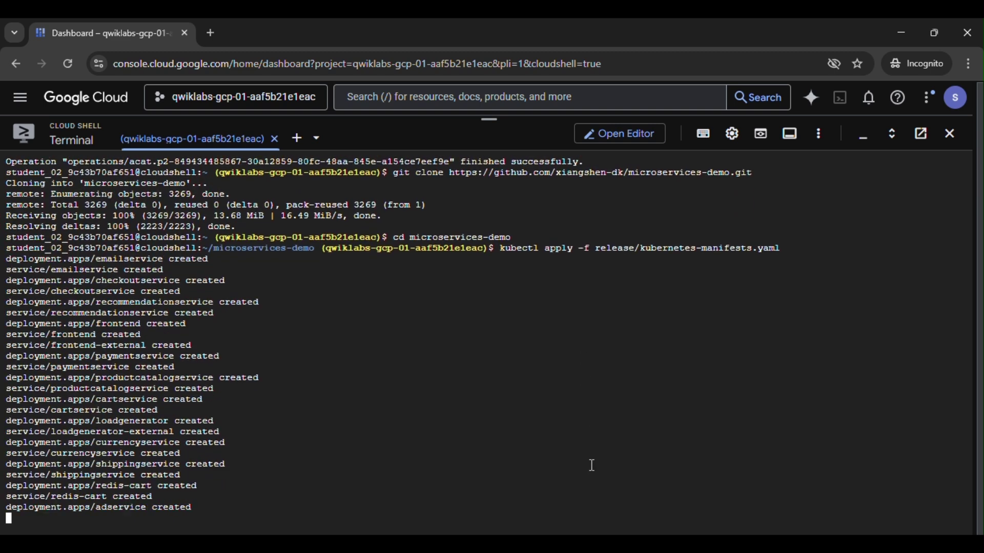
Copy the lab's verification command and run "kubectl get pods" in the Cloud Shell terminal.
click(517, 515)
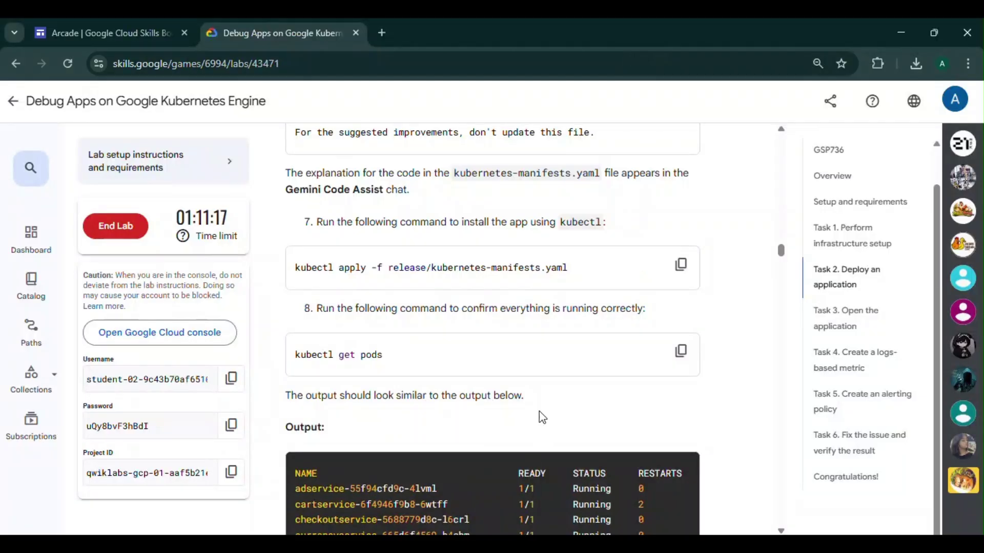
scroll(665, 404, down, 3)
scroll(665, 394, up, 2)
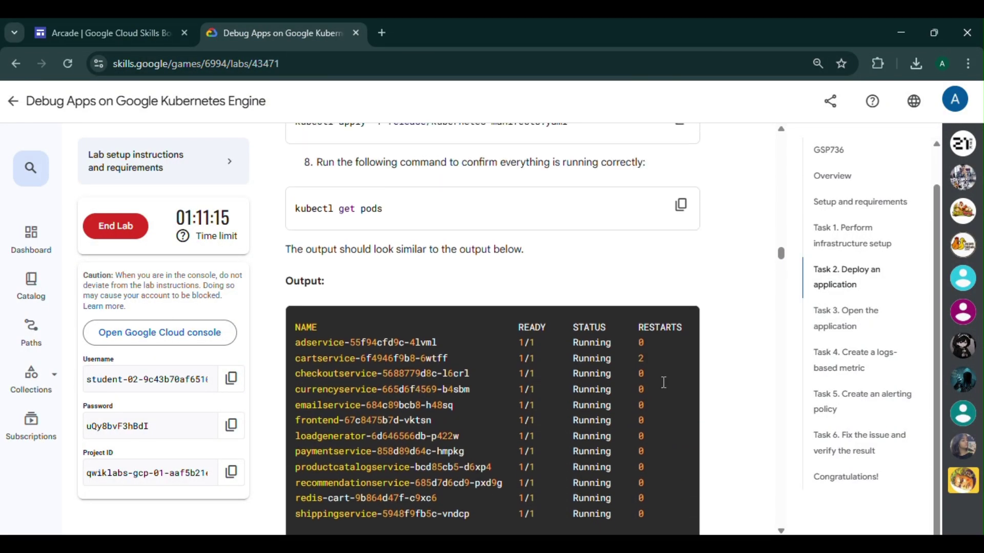
click(680, 207)
key(alt+Tab)
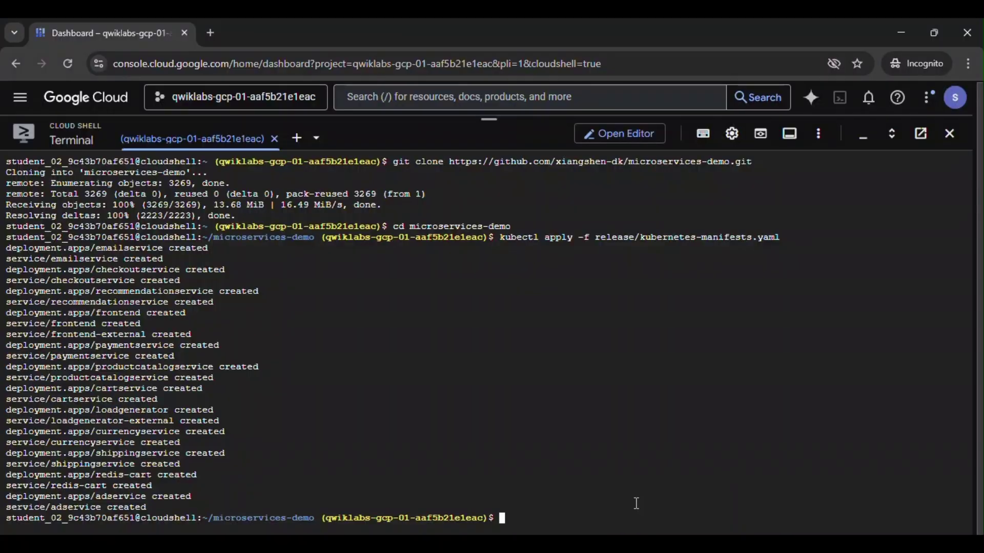
key(ctrl+v)
key(Return)
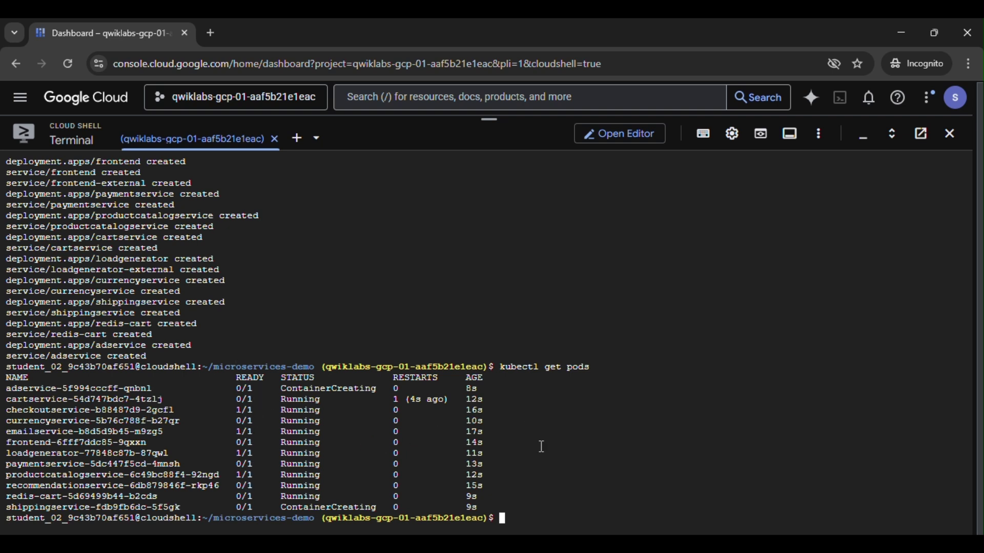
Rerun "kubectl get pods" four times to recheck the status of the application's pods.
key(ctrl+v)
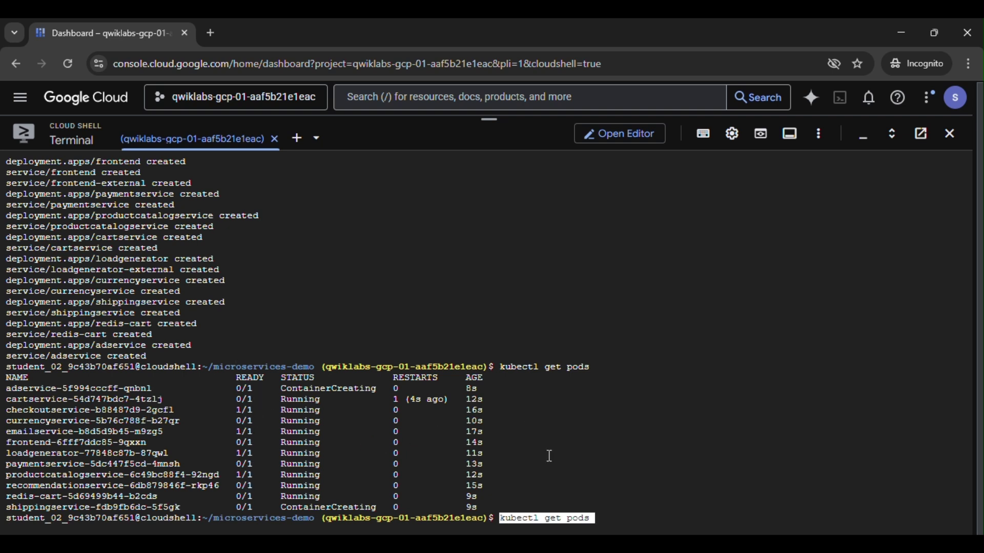
key(Return)
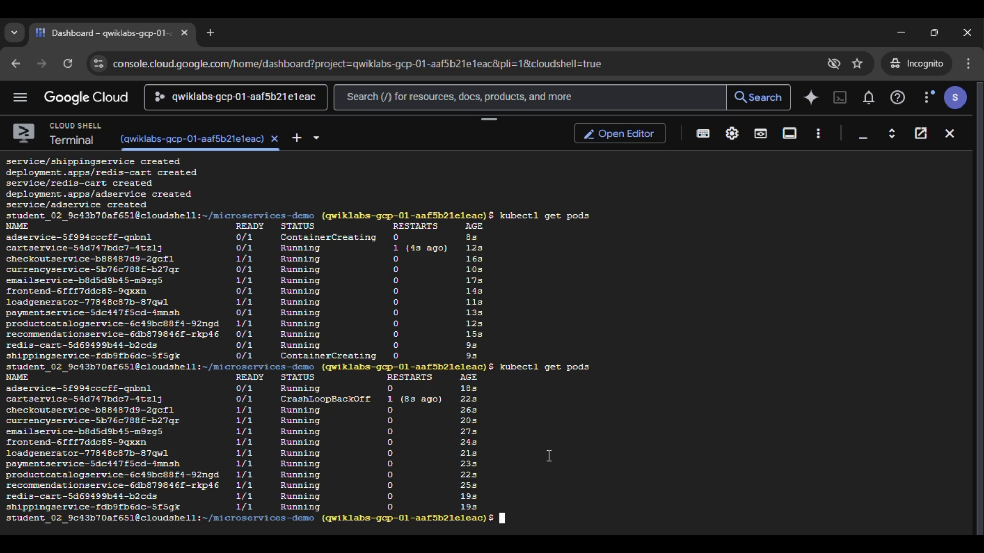
key(ctrl+v)
key(Return)
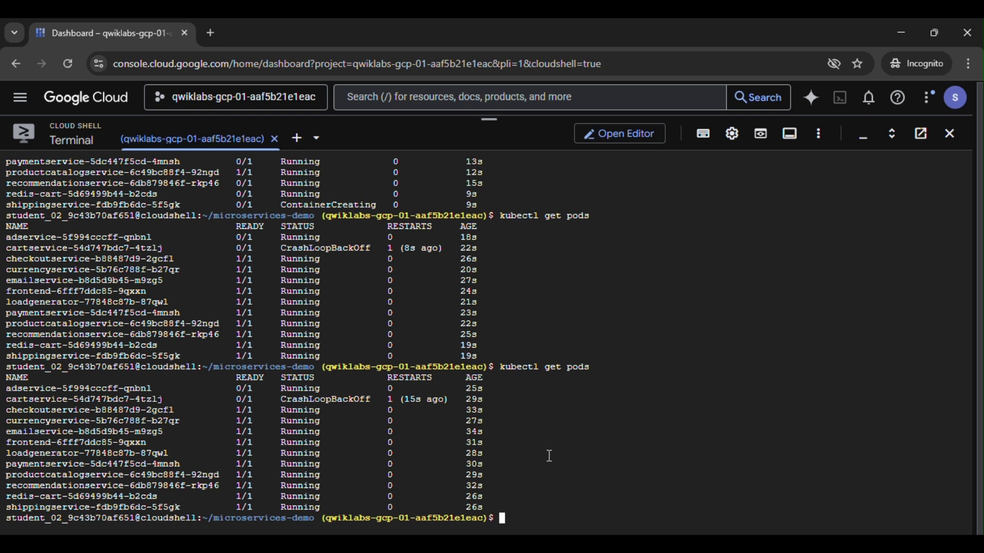
key(ctrl+v)
key(Return)
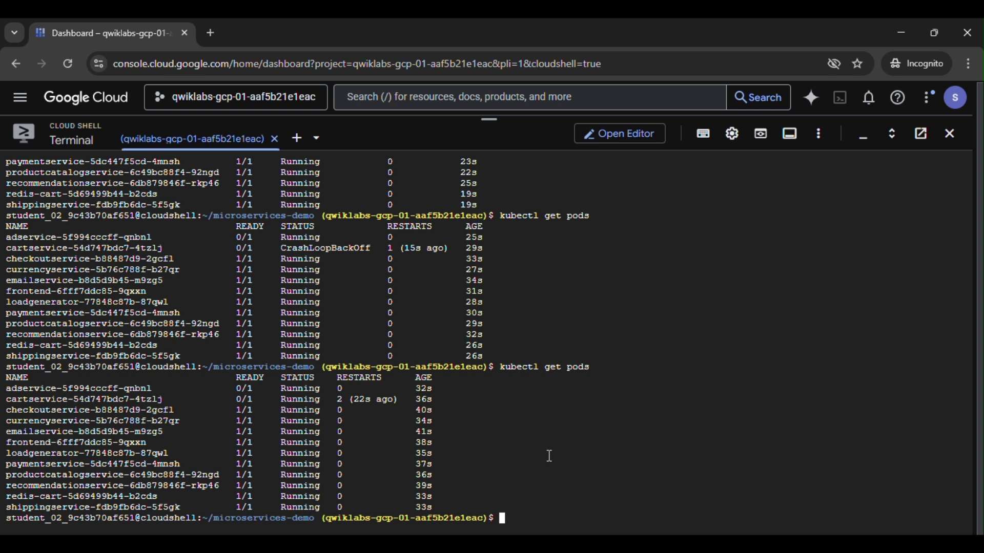
key(Up)
key(Return)
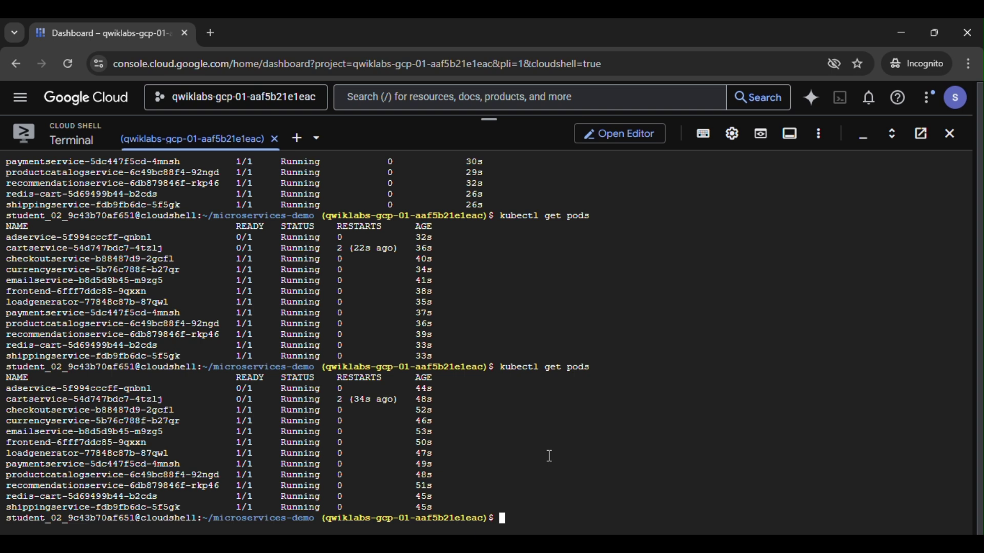
Check the lab's "Deploy an application" progress and run "kubectl get pods" once more in Cloud Shell.
key(alt+Tab)
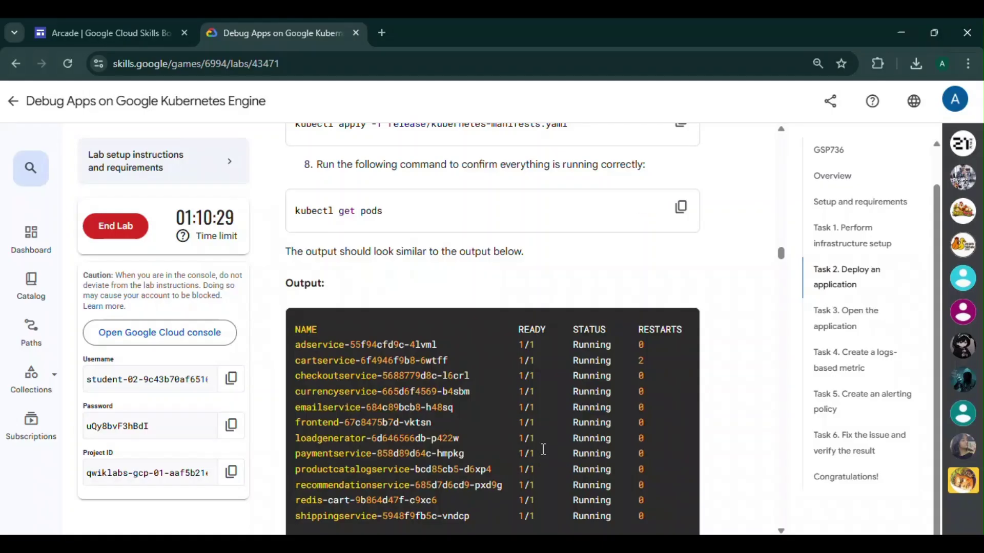
scroll(544, 445, down, 6)
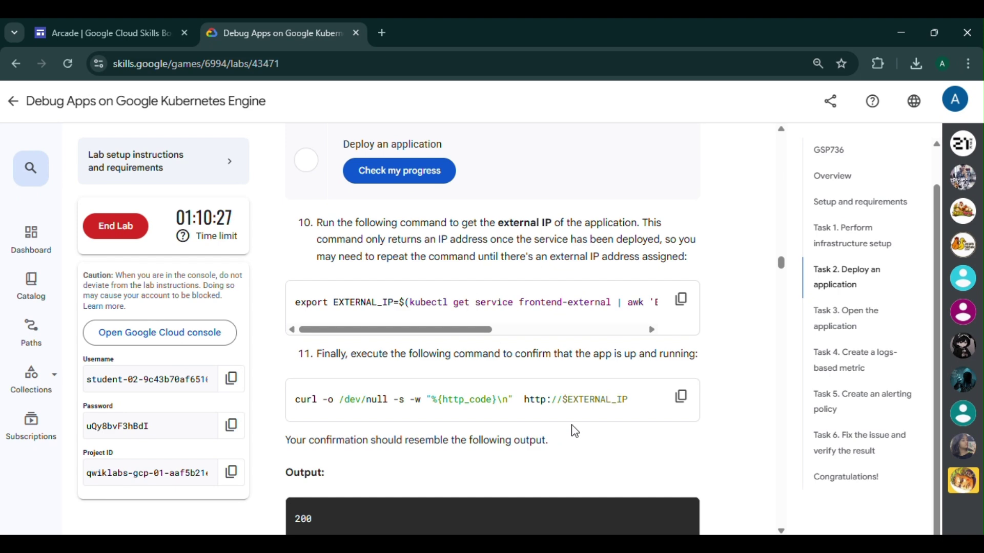
scroll(571, 428, up, 4)
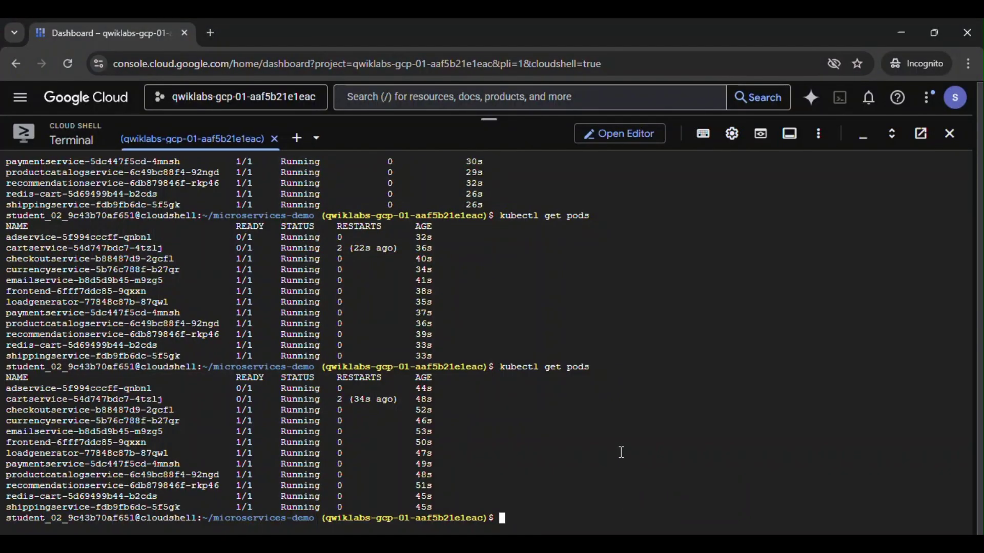
click(606, 482)
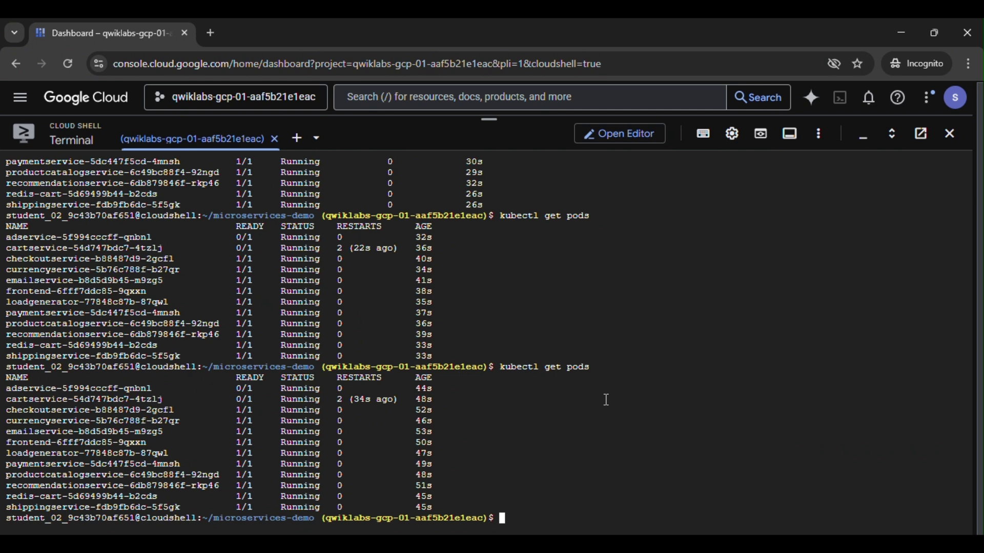
key(Up)
key(Return)
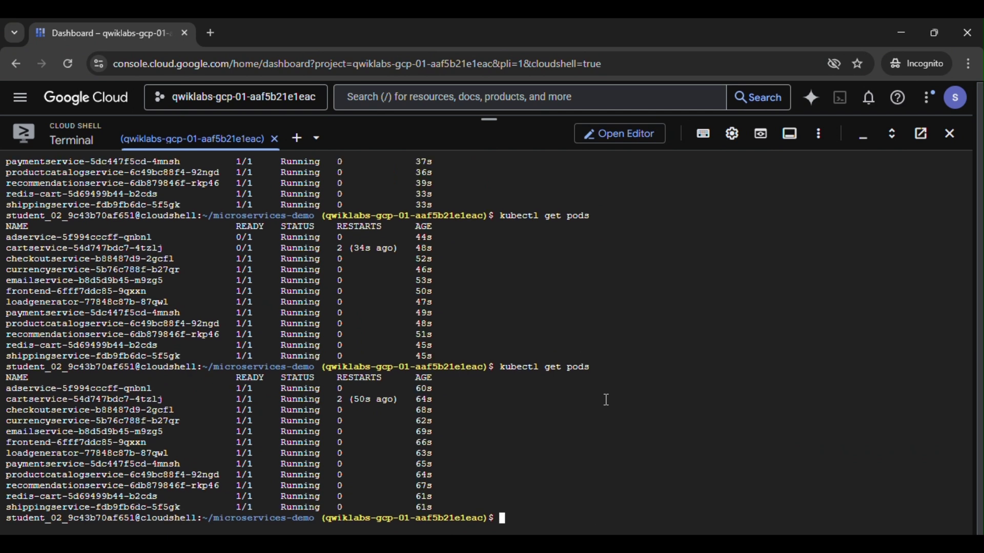
Copy the lab's external IP command and run it in Cloud Shell to export EXTERNAL_IP from the frontend-external service.
mouse_move(586, 534)
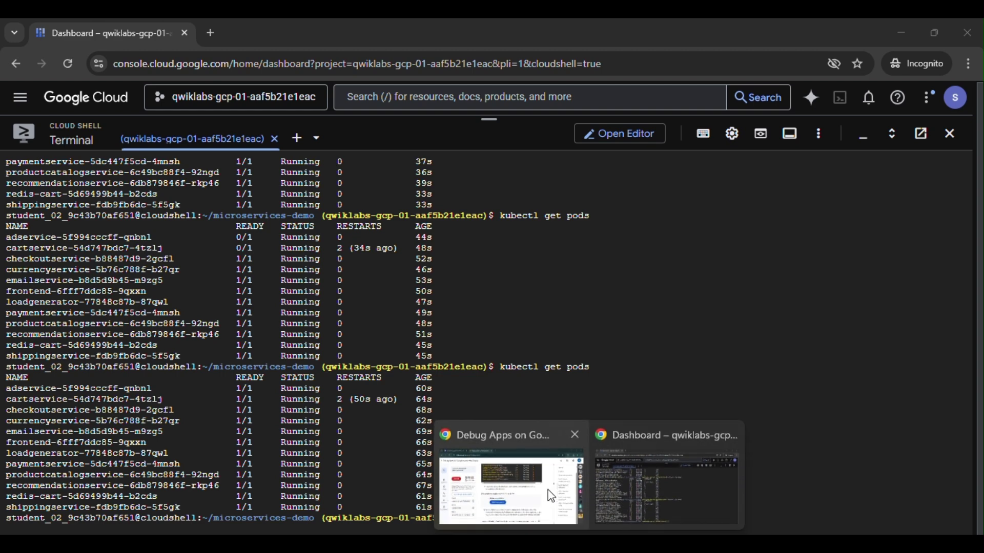
click(507, 479)
scroll(452, 347, up, 2)
scroll(480, 425, down, 4)
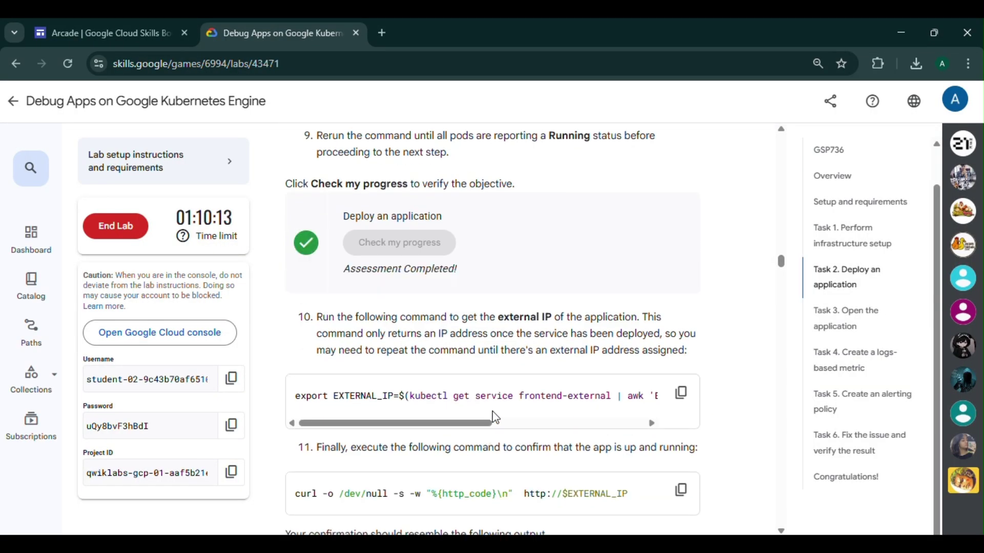
scroll(492, 418, down, 1)
click(686, 330)
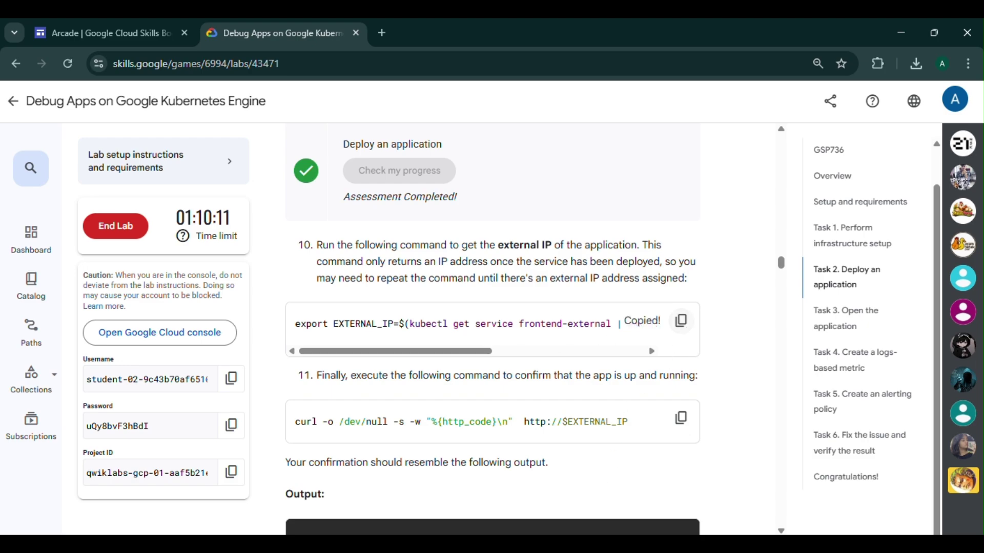
click(628, 504)
key(ctrl+v)
key(Return)
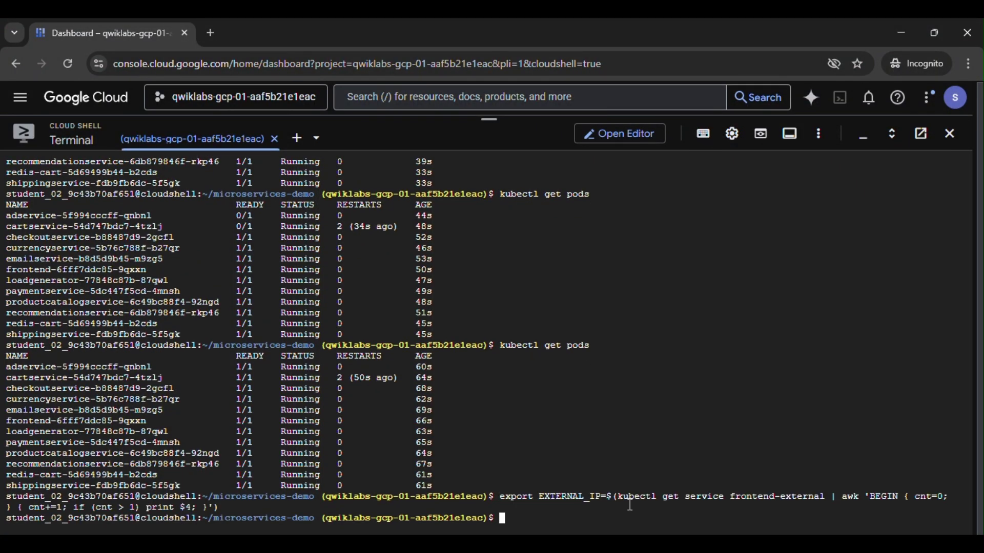
click(549, 487)
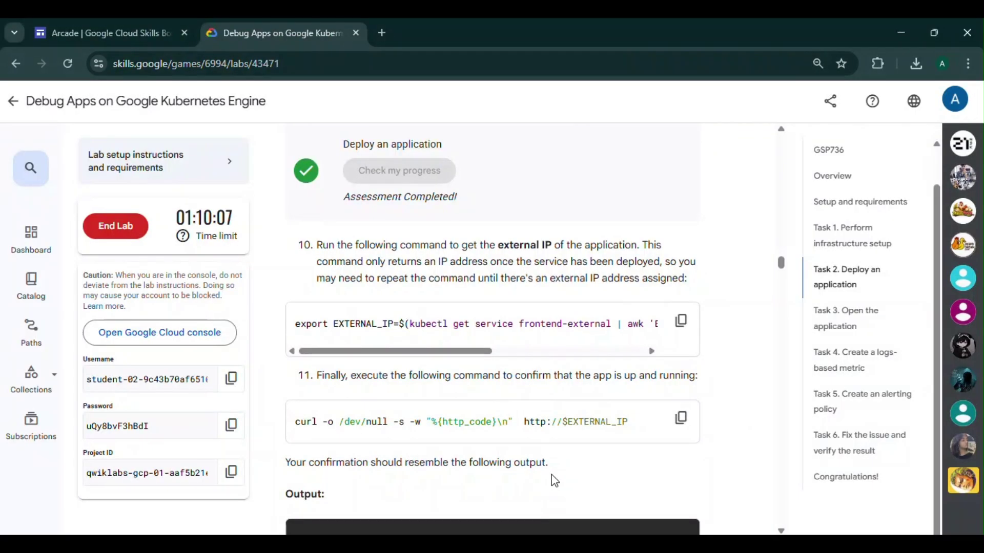
click(680, 419)
click(614, 521)
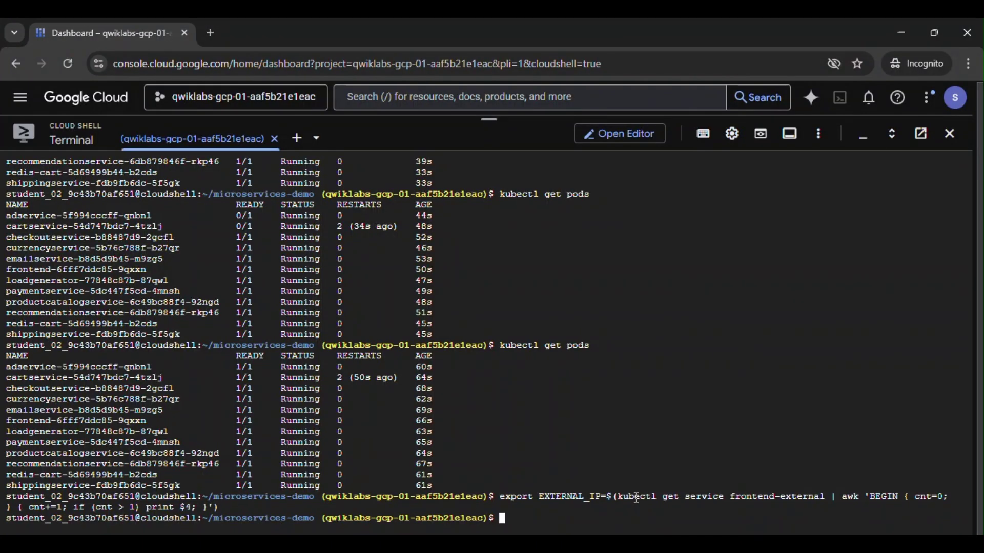
key(ctrl+v)
key(Return)
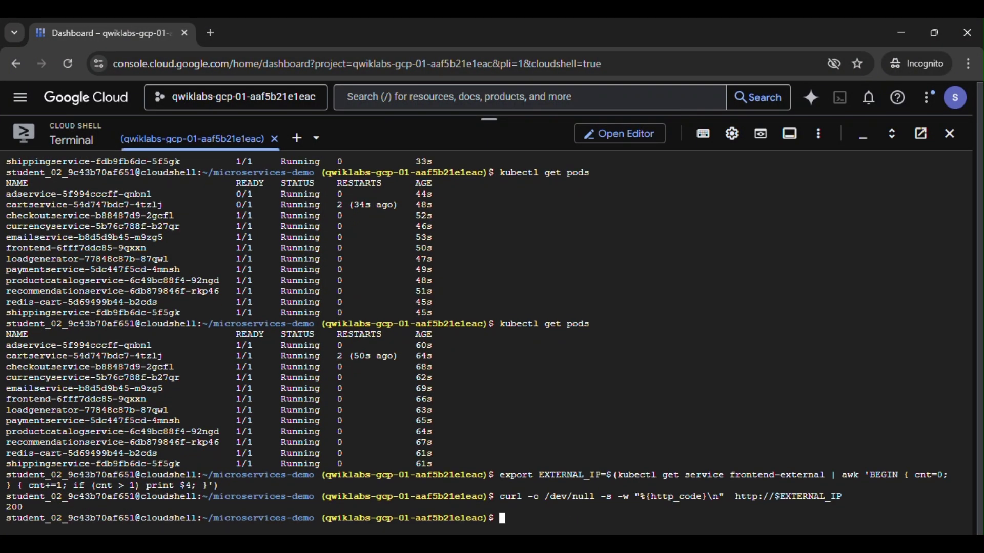
Read the lab instructions up to Task 4, minimize Cloud Shell, and search the console for "logging" to open Logs Explorer.
key(alt+Tab)
scroll(604, 384, down, 7)
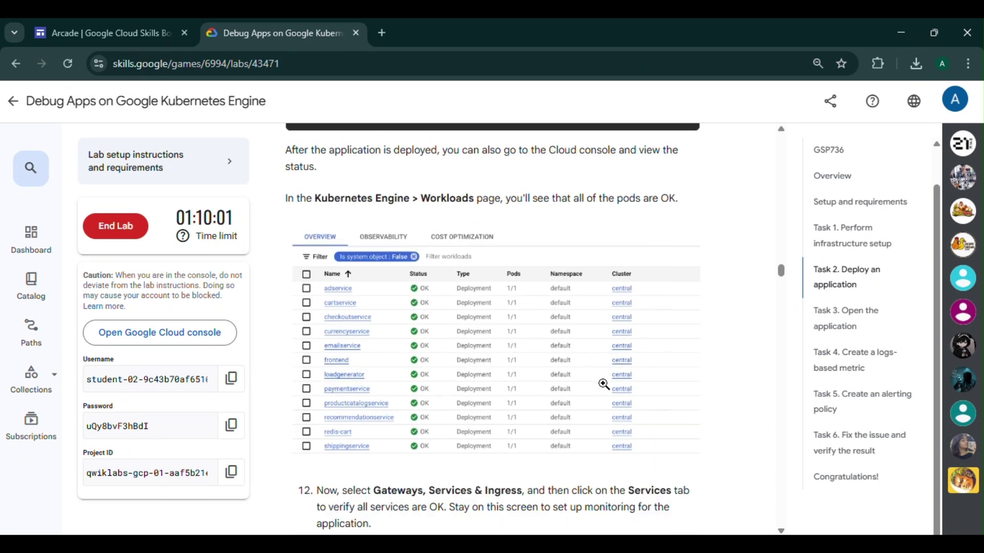
scroll(474, 323, up, 3)
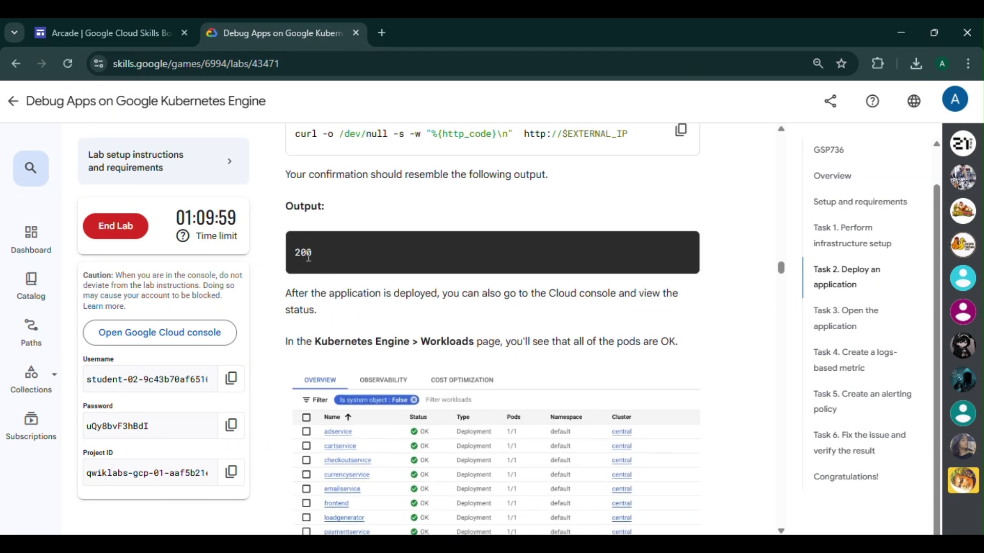
scroll(461, 288, down, 12)
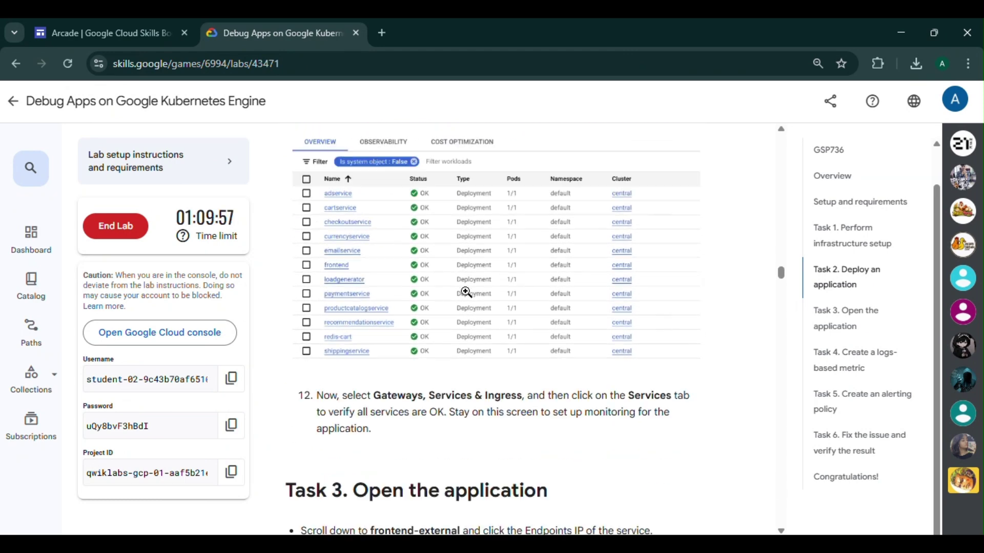
scroll(470, 295, down, 15)
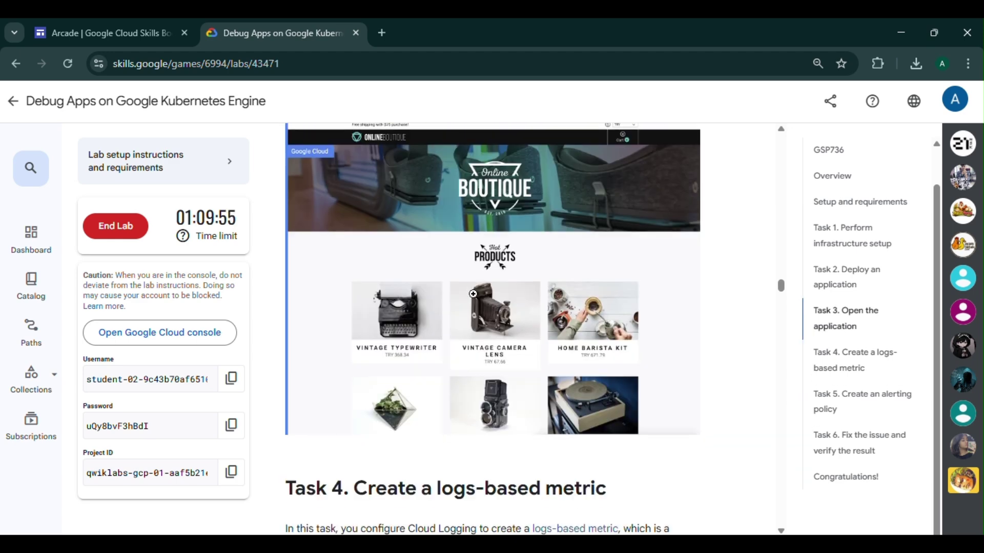
scroll(476, 301, up, 6)
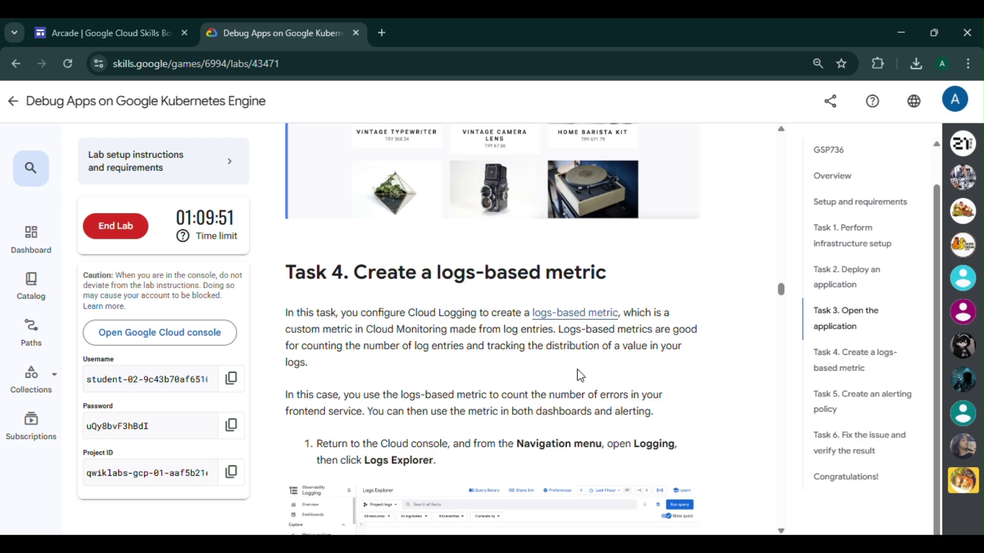
key(alt+Tab)
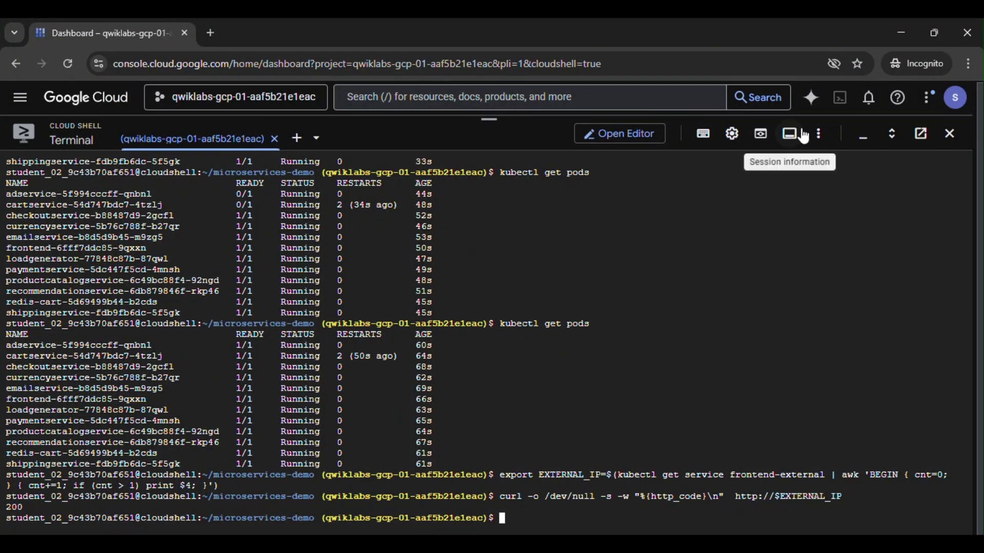
click(860, 136)
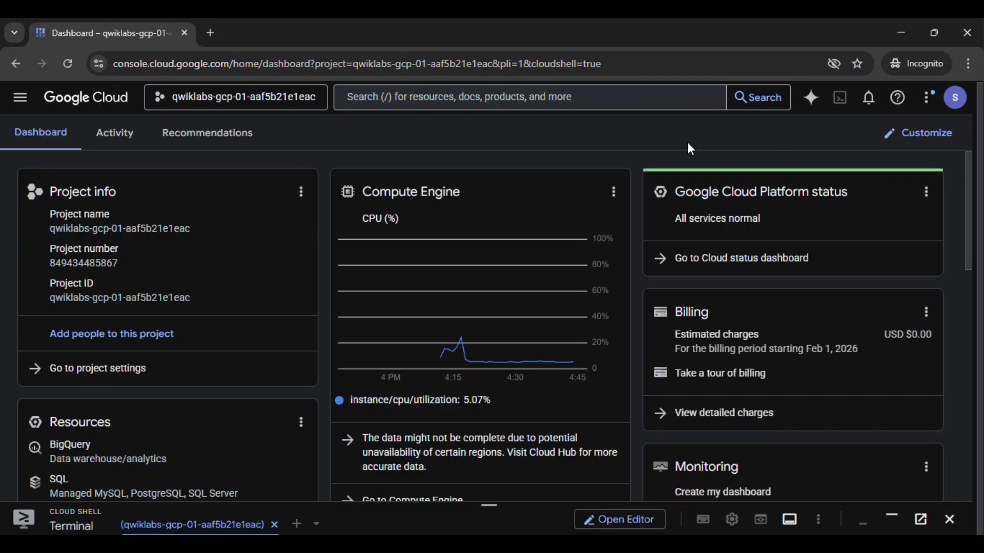
click(556, 97)
text(loggi)
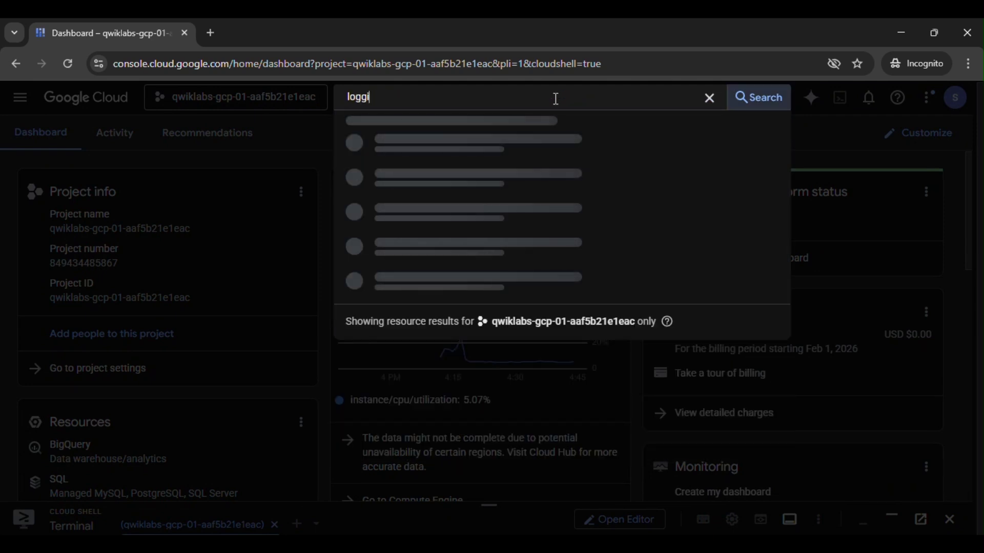
text(ng)
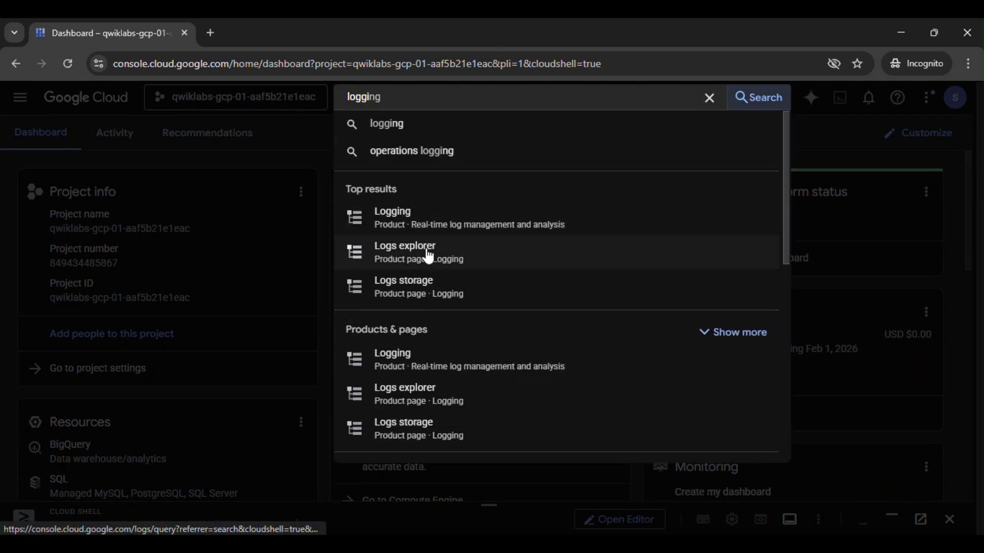
click(430, 256)
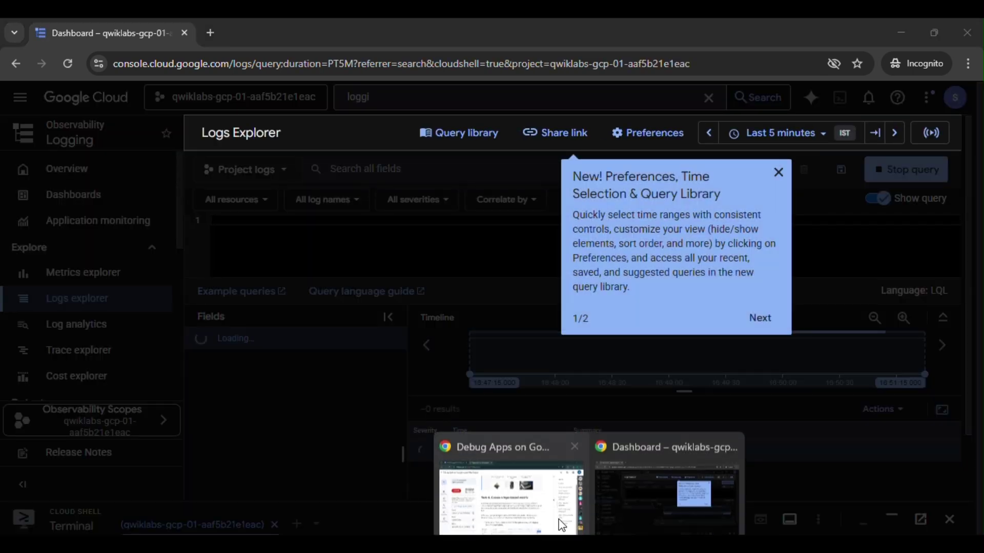
Copy the lab's k8s_container ERROR query for recommendationservice into the Logs Explorer query editor and run it, dismissing the introductory pop-ups.
click(562, 526)
scroll(650, 384, down, 8)
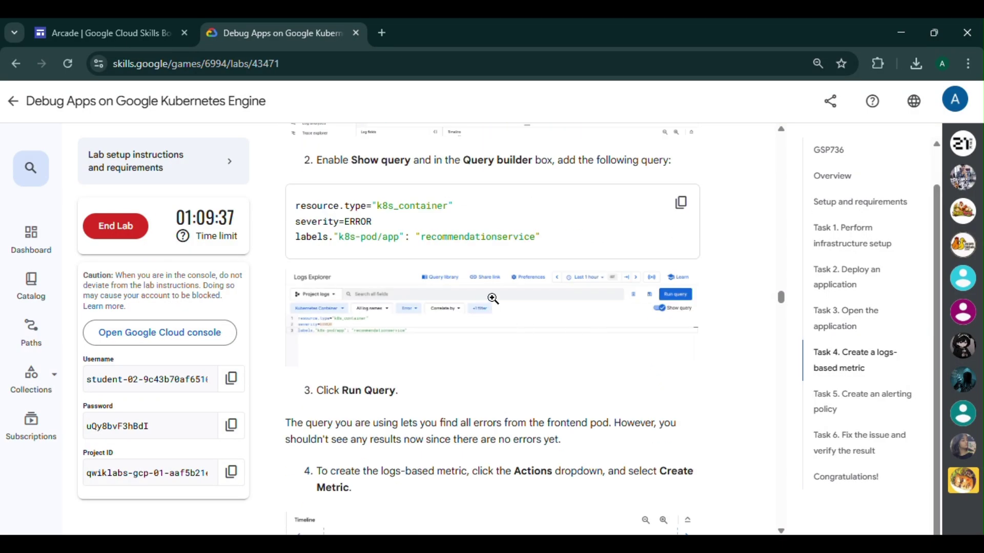
click(681, 203)
key(alt+Tab)
click(776, 173)
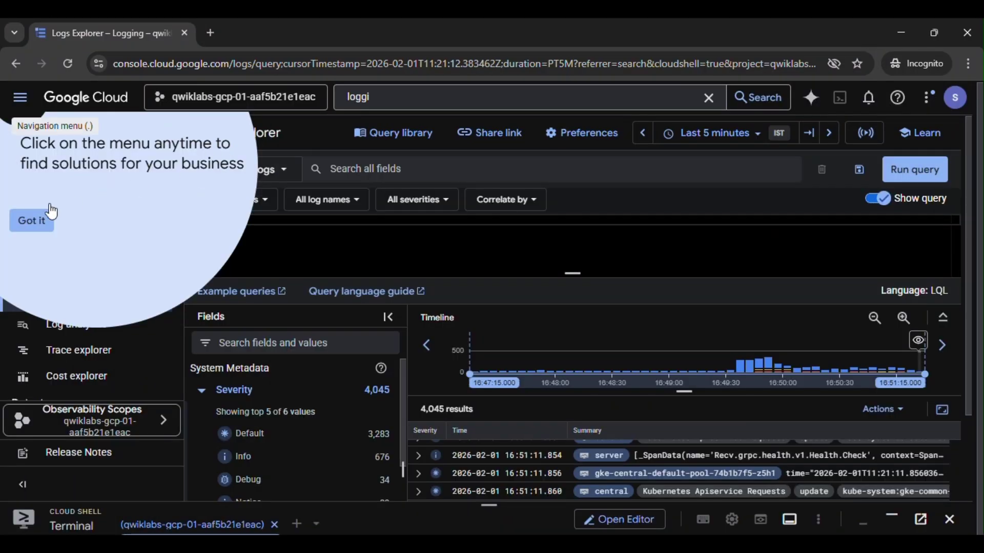
click(32, 220)
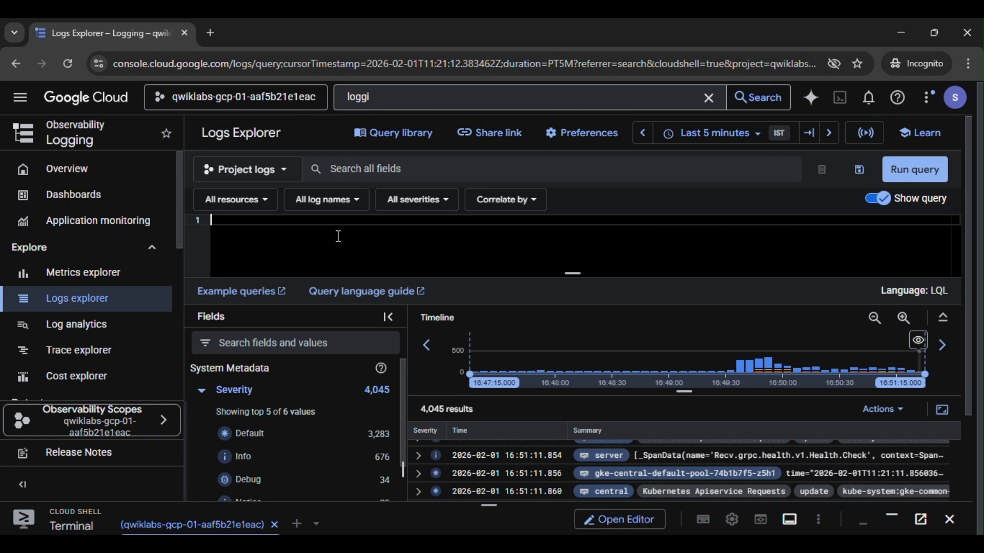
key(ctrl+v)
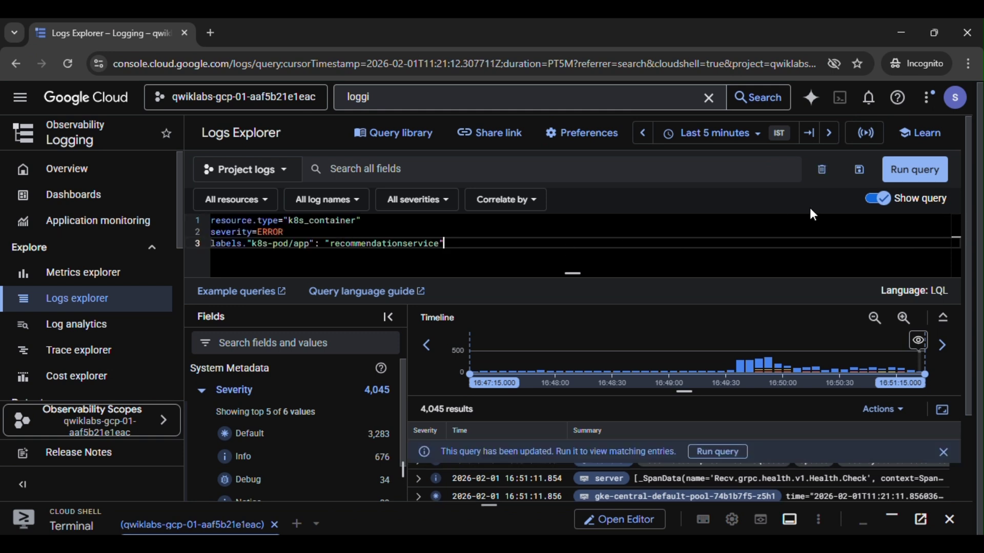
click(902, 169)
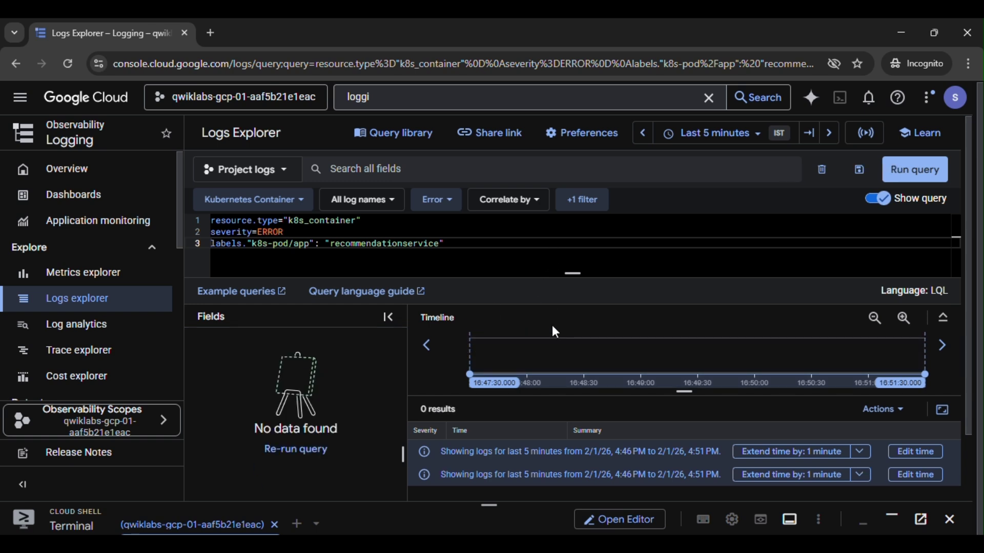
Read the lab's metric instructions and open the log-based metric creation form from the query results' actions.
key(alt+Tab)
scroll(521, 417, down, 3)
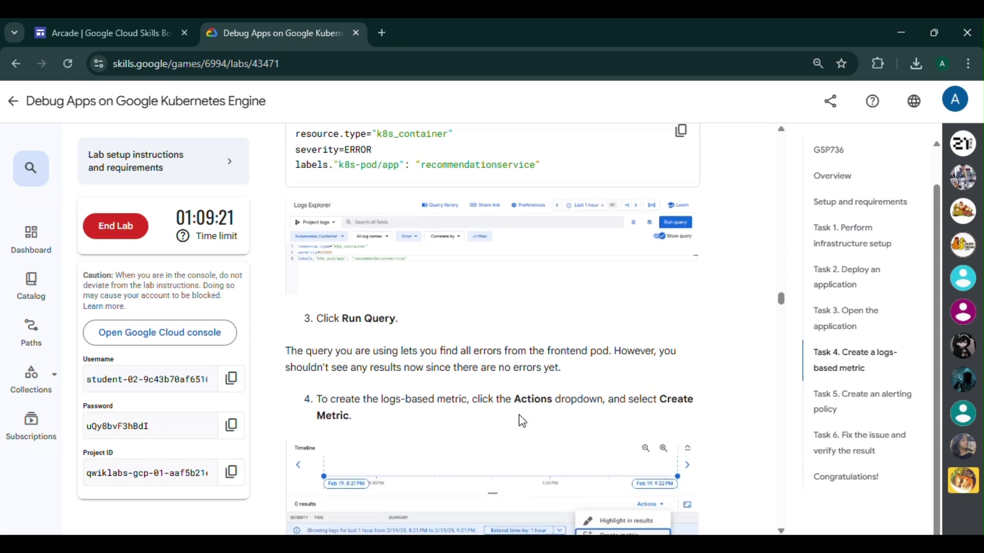
scroll(579, 350, down, 1)
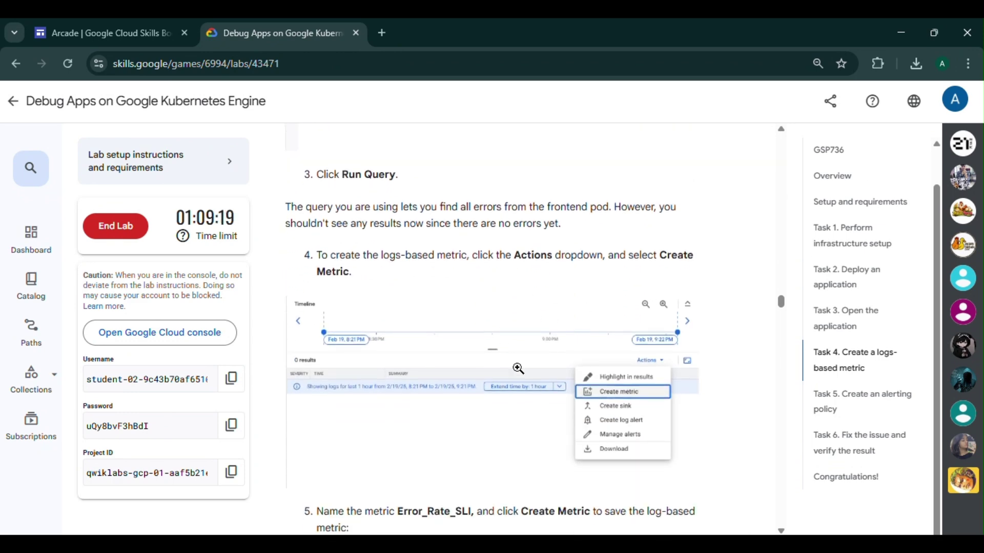
key(alt+Tab)
click(635, 512)
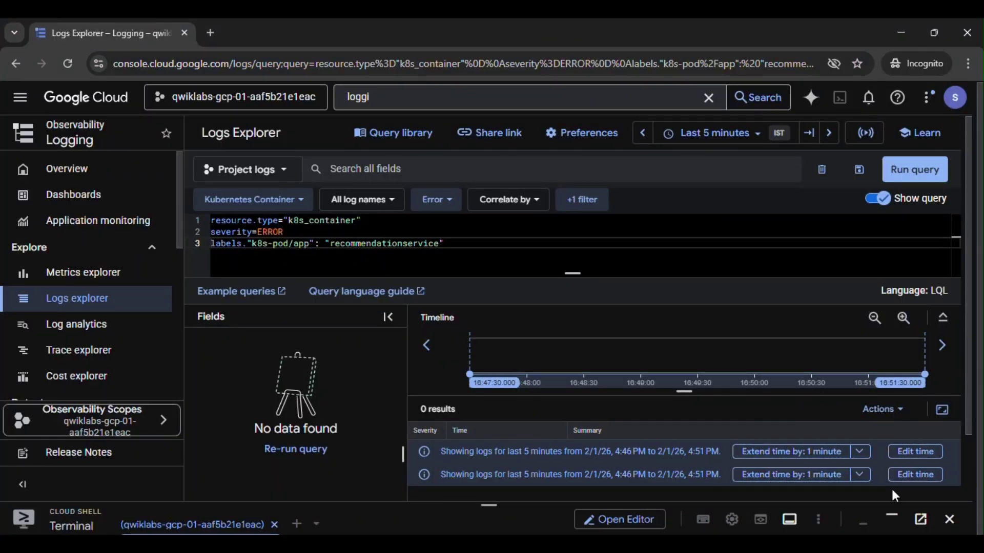
click(877, 416)
click(831, 264)
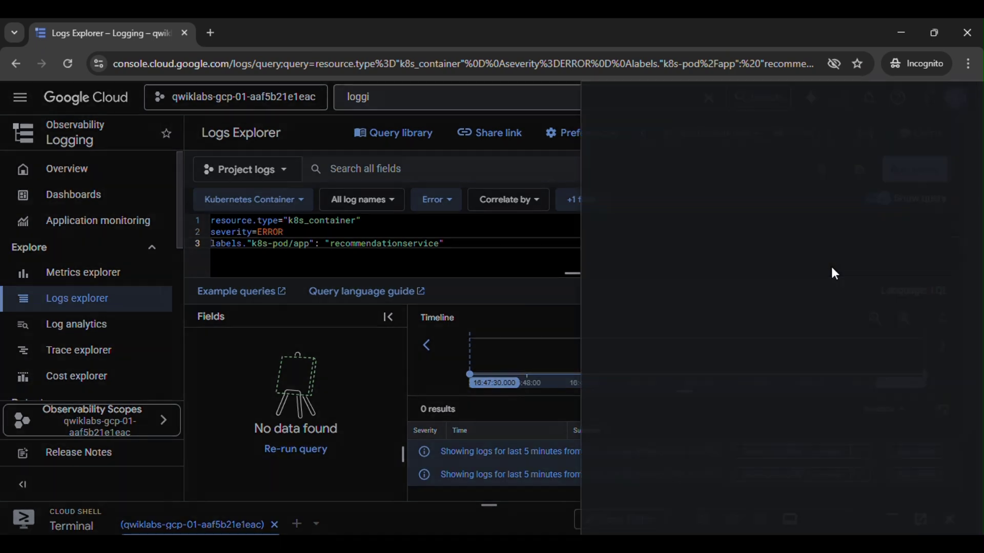
scroll(644, 357, down, 3)
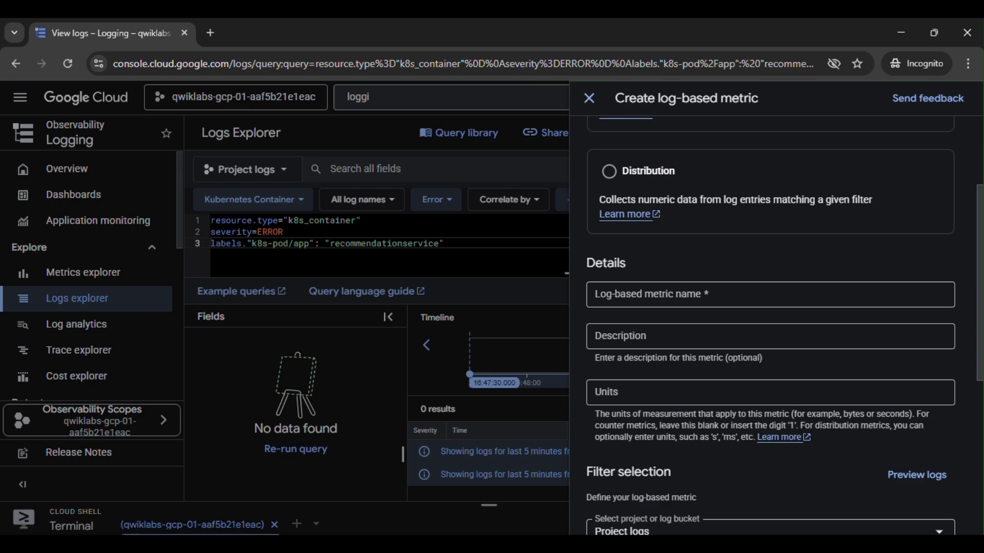
Copy the metric name from the lab, name the log-based metric Error_Rate_SLI, and create it.
click(551, 507)
scroll(391, 369, down, 4)
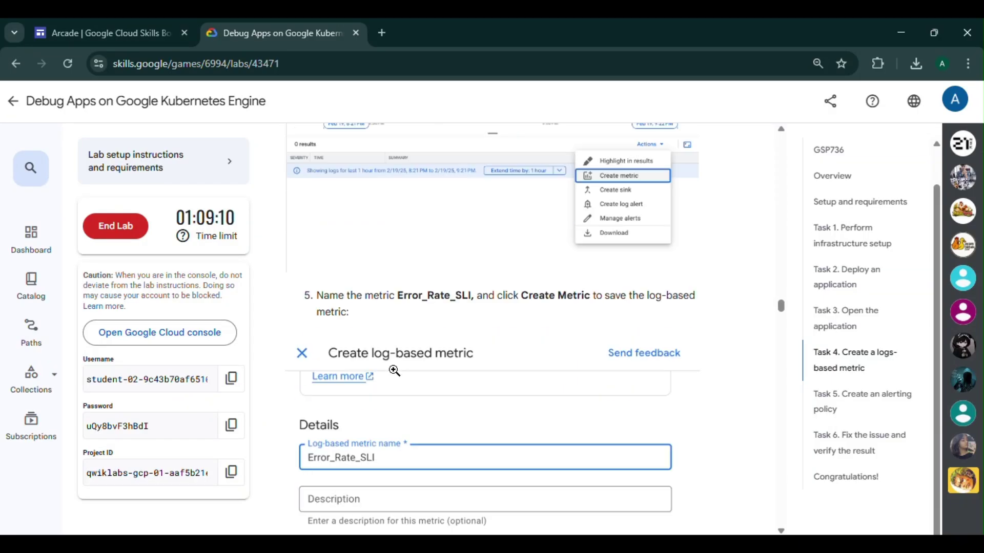
drag(400, 296, 475, 298)
key(ctrl+c)
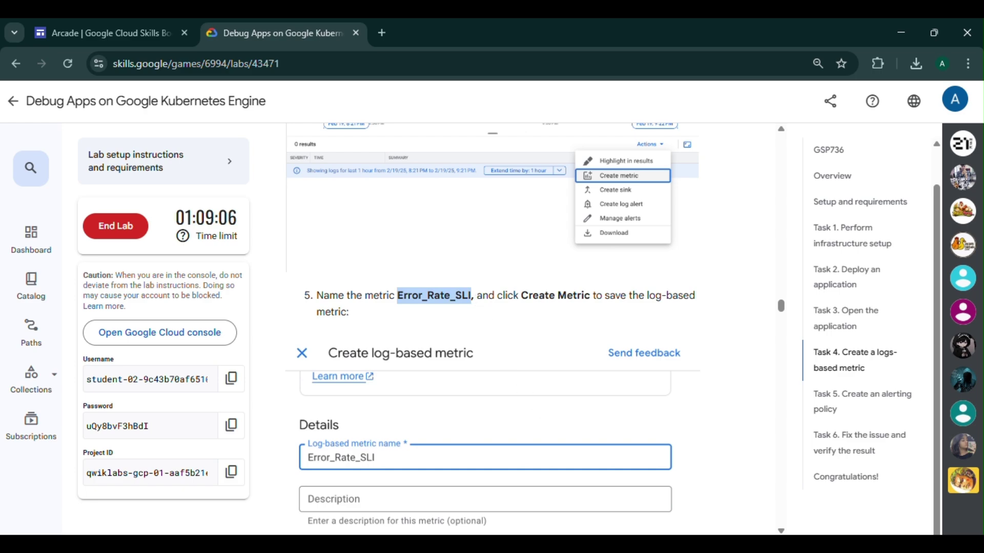
key(alt+Tab)
click(668, 293)
key(ctrl+v)
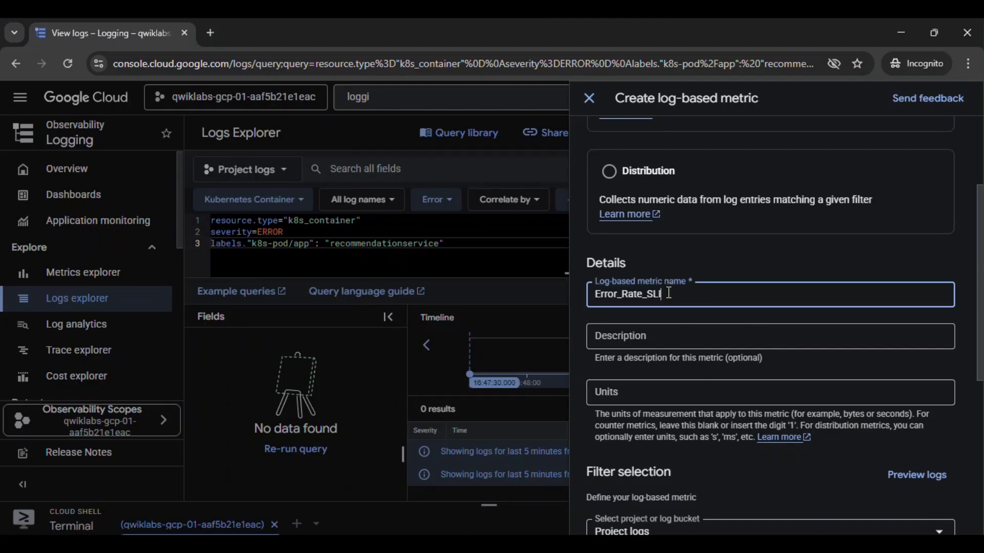
scroll(755, 406, down, 6)
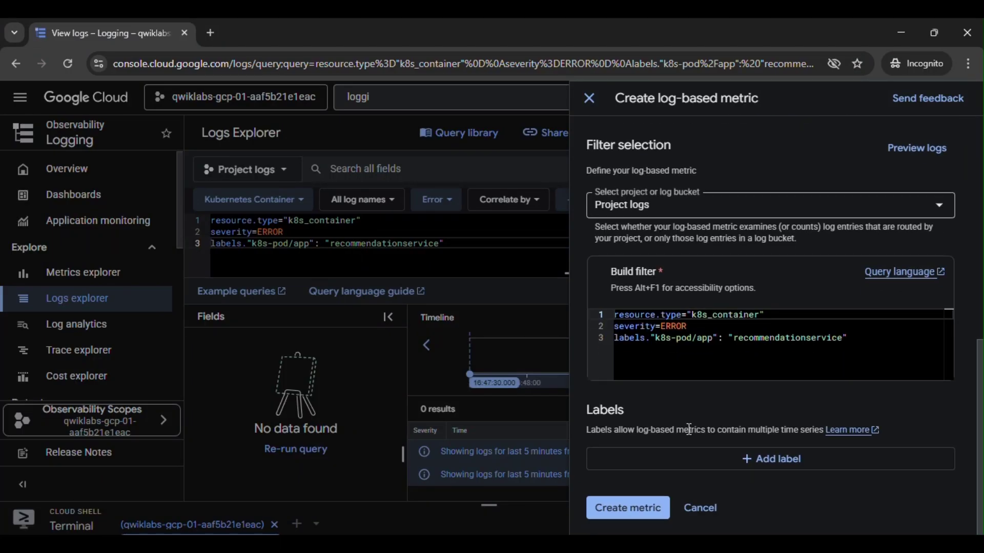
click(642, 509)
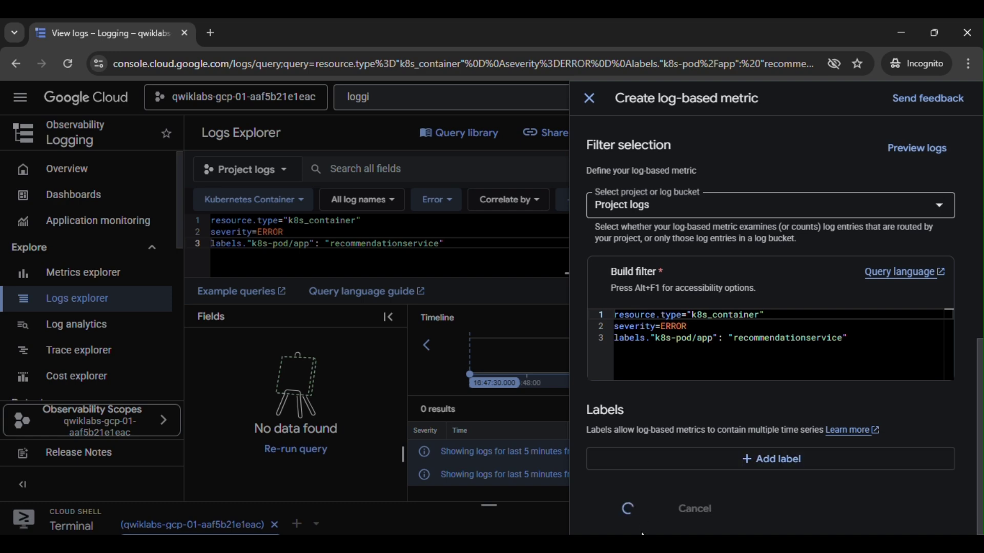
Find the lab's "Create a logs-based metric" progress check and return to Logs Explorer to check the metric's creation.
click(553, 494)
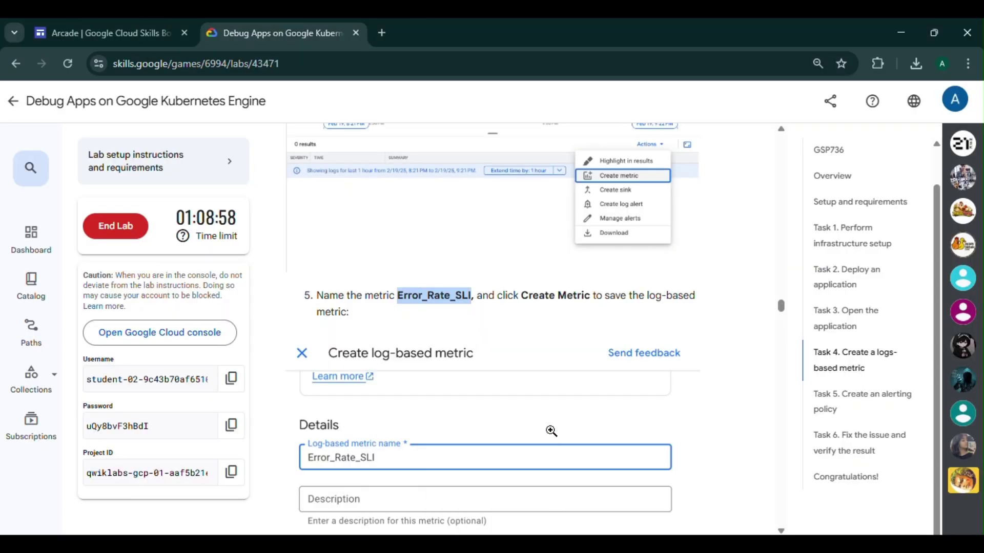
scroll(551, 430, down, 5)
scroll(551, 430, down, 8)
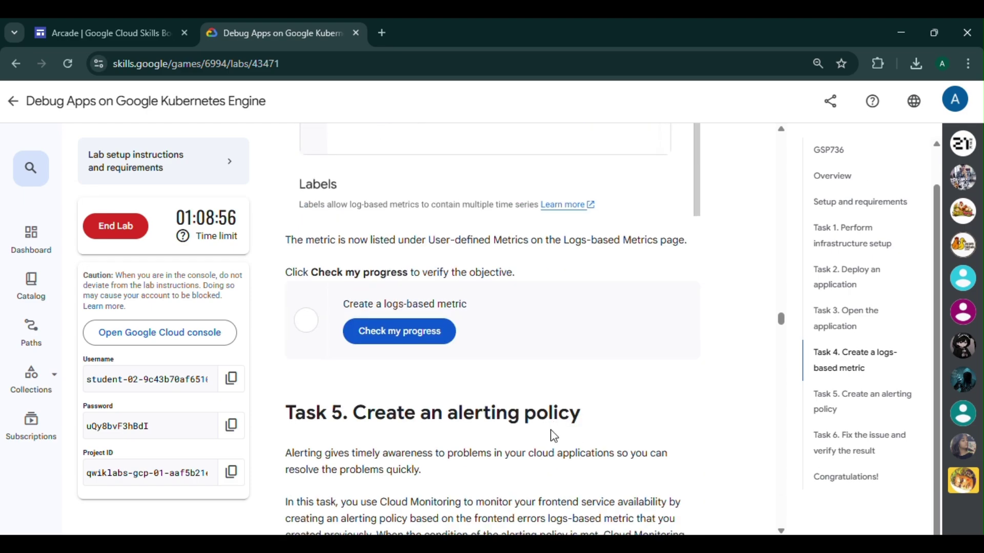
click(719, 435)
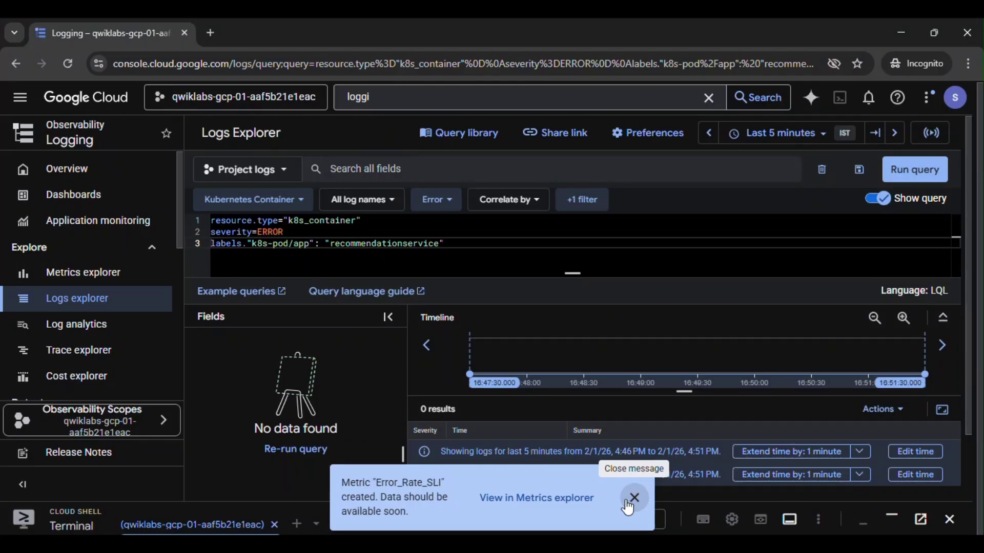
Dismiss the metric creation message, return to the lab page and run its "Create a logs-based metric" progress check.
click(634, 498)
key(alt+Tab)
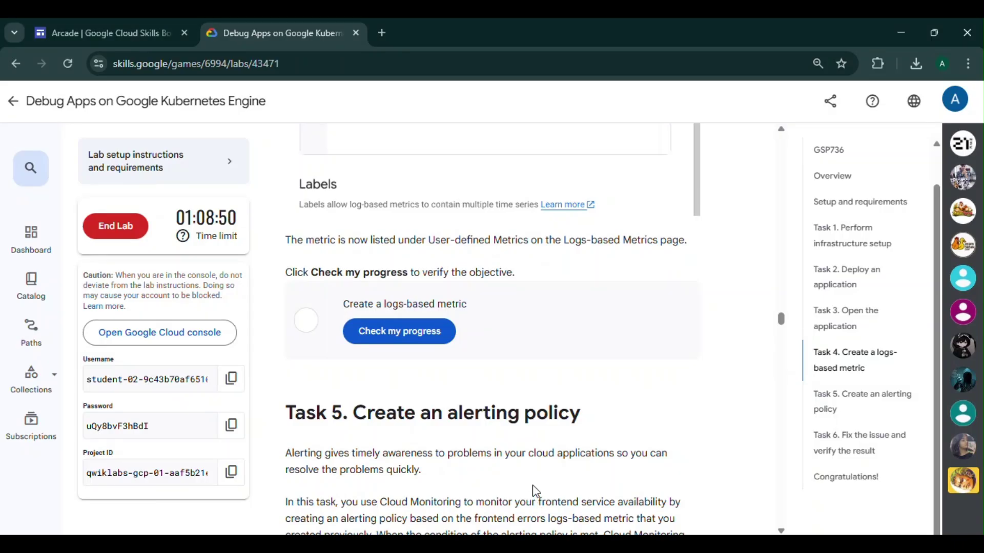
scroll(530, 451, up, 3)
scroll(493, 419, down, 3)
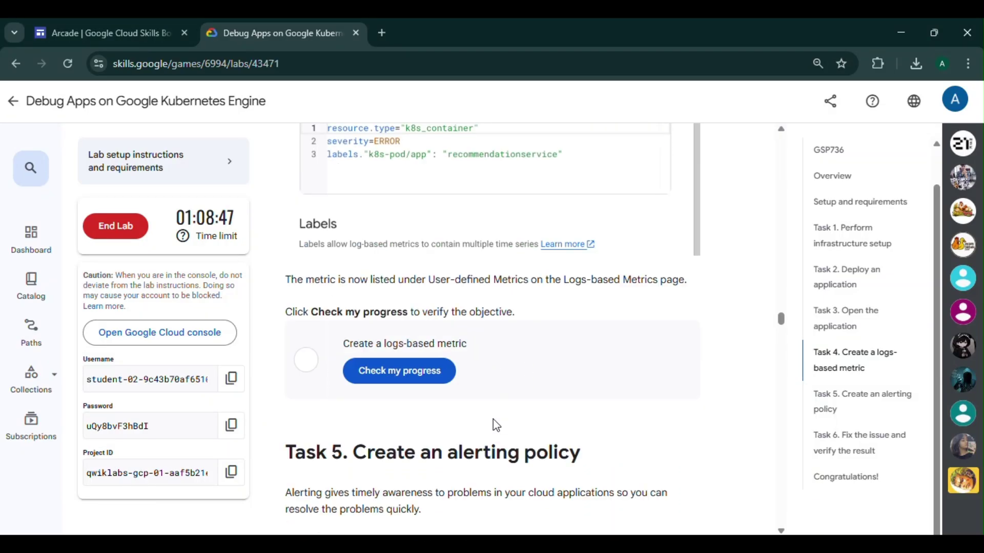
click(403, 354)
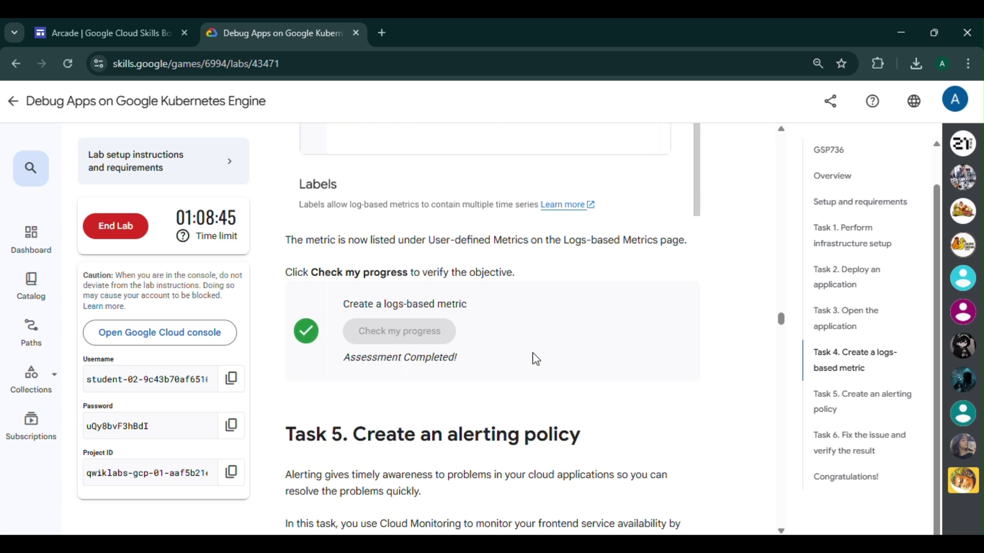
Read the lab's Task 5 instructions, find Monitoring's Alerting page through the Cloud console search for alerting, and start a new policy.
scroll(418, 378, down, 3)
scroll(431, 359, down, 3)
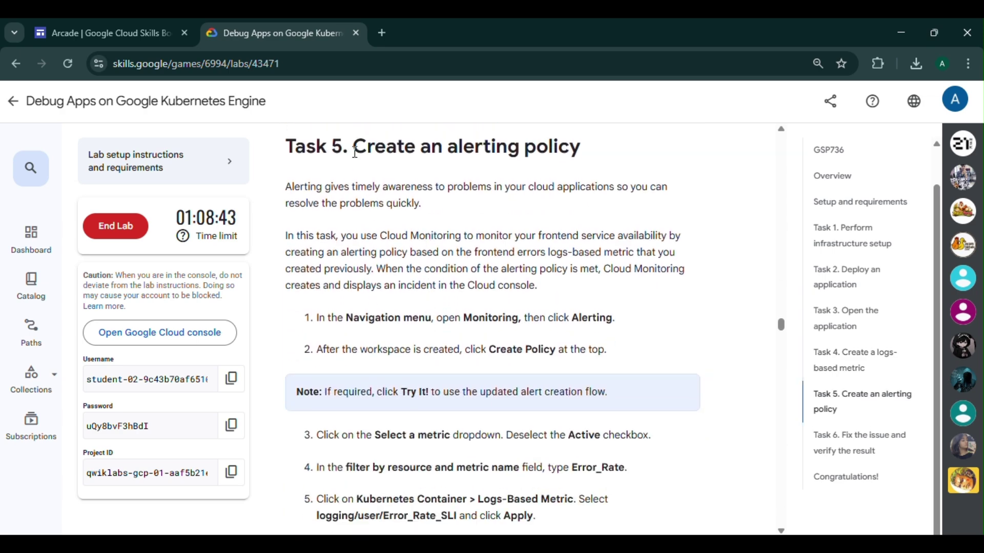
scroll(563, 297, down, 2)
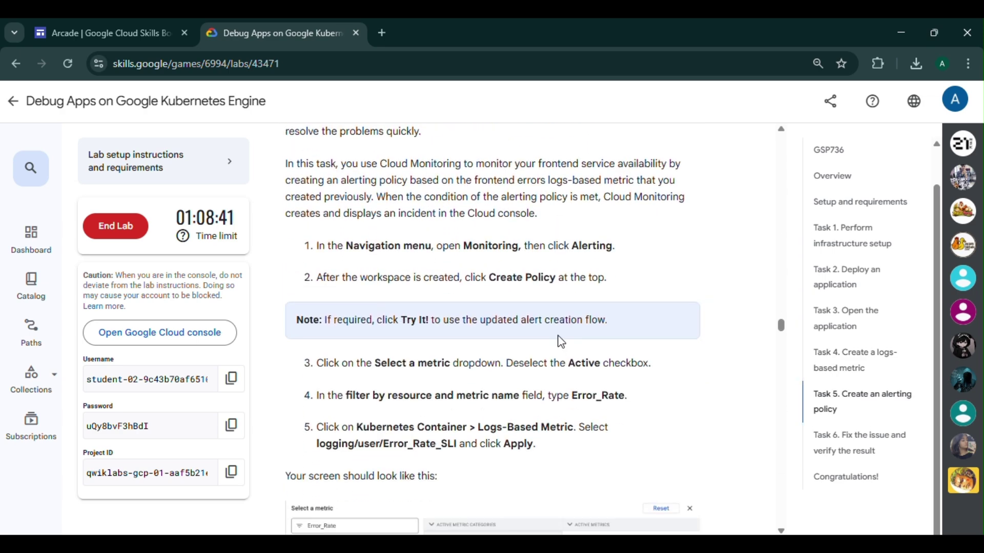
click(628, 481)
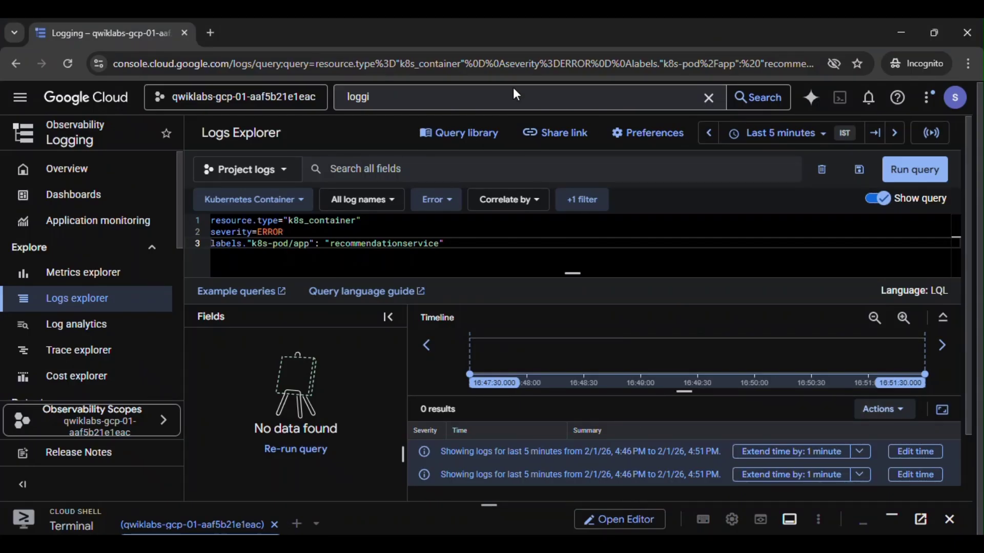
click(637, 102)
text(alerting)
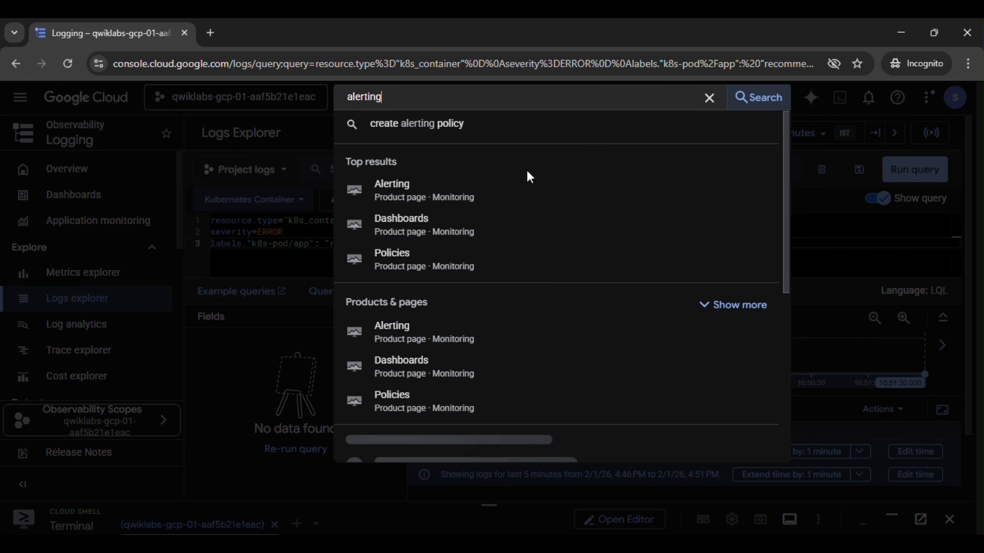
click(491, 197)
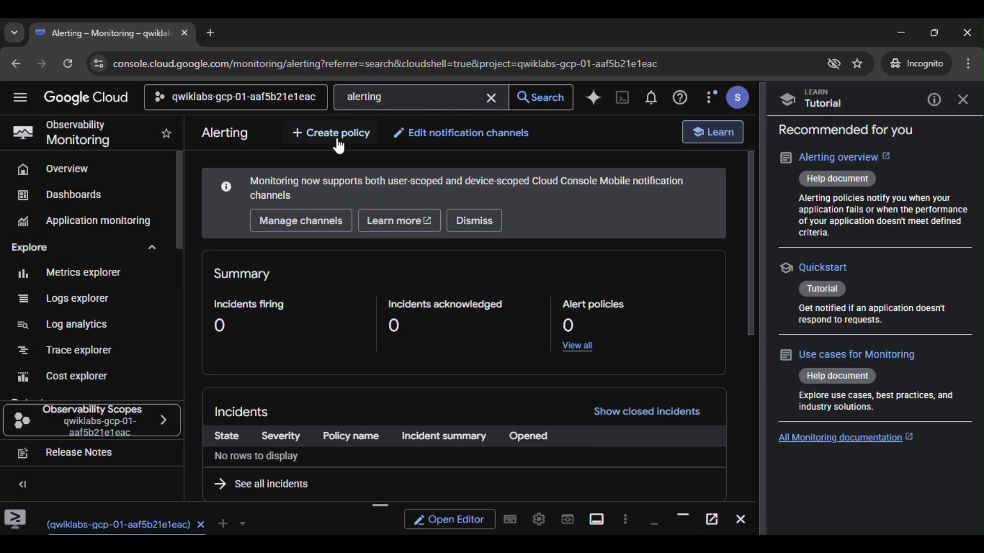
click(336, 141)
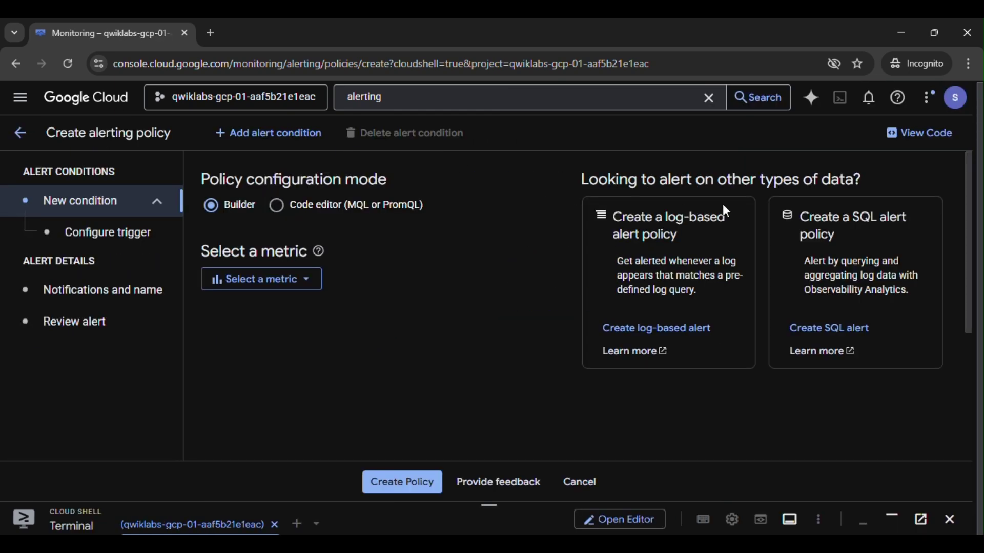
In the policy's metric selector, include inactive metrics and filter by the lab's metric name, Error_Rate.
click(302, 286)
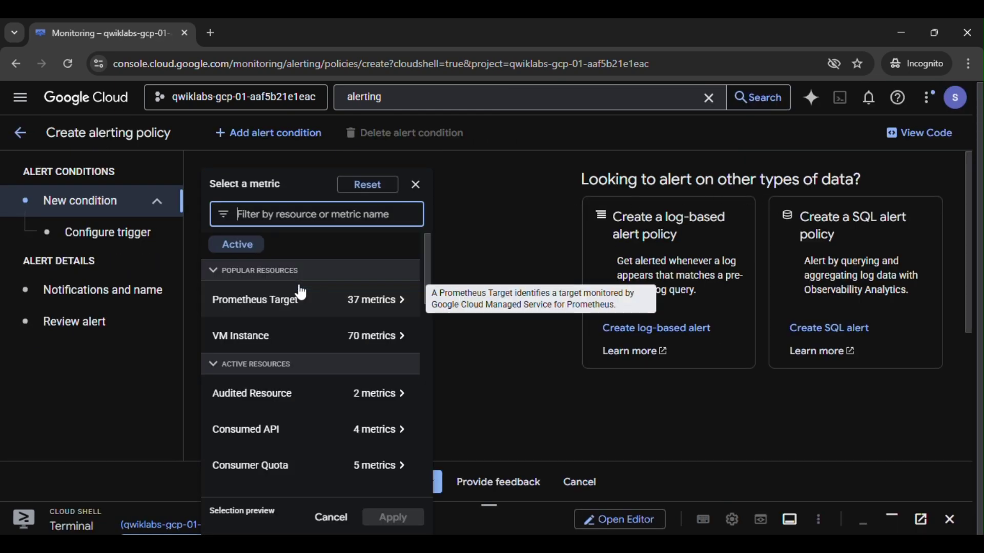
click(250, 249)
key(alt+Tab)
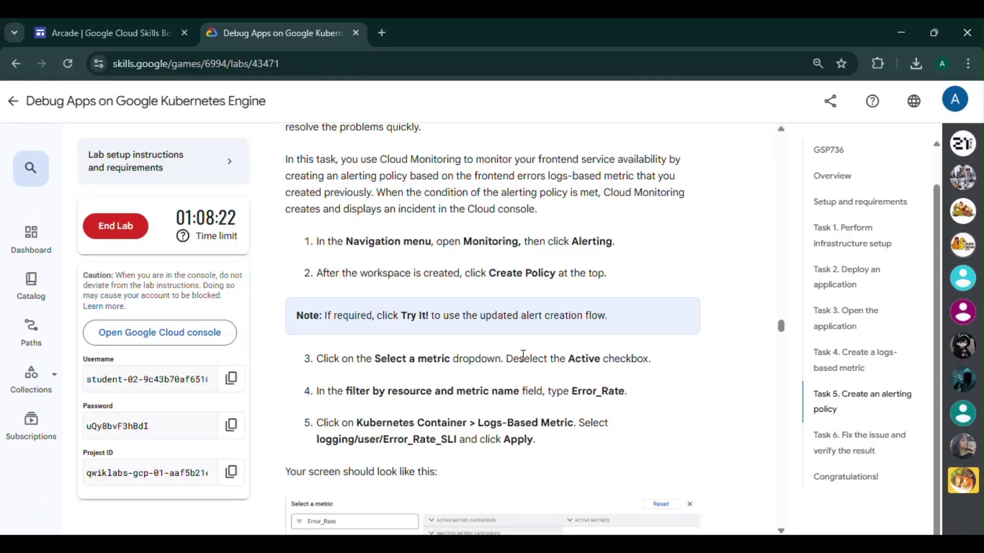
scroll(520, 355, down, 4)
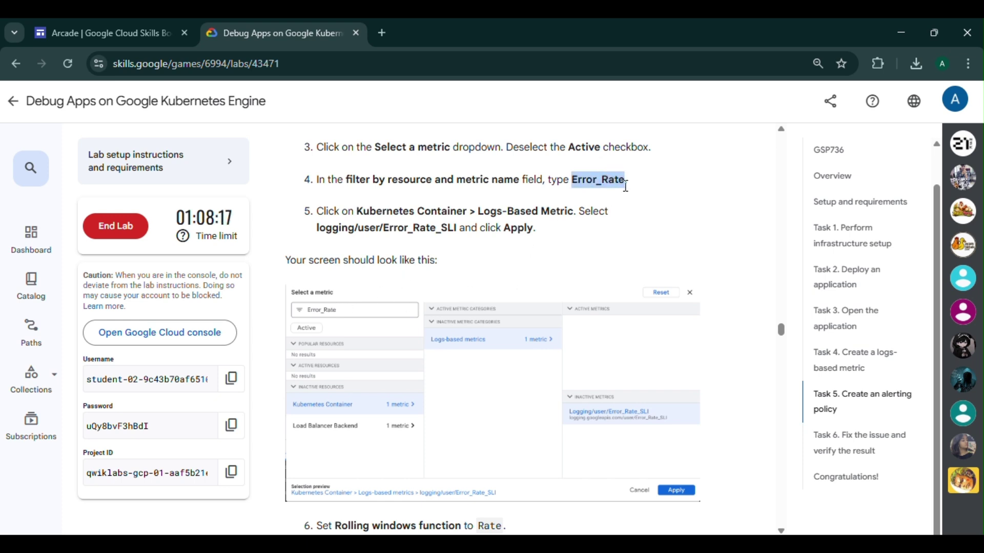
key(alt+Tab)
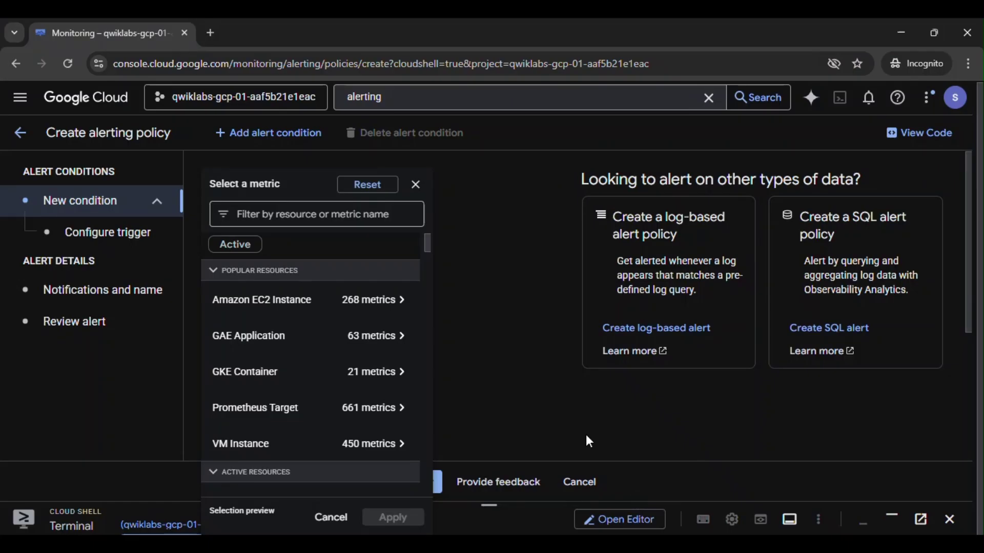
click(285, 214)
text(Error_Rate)
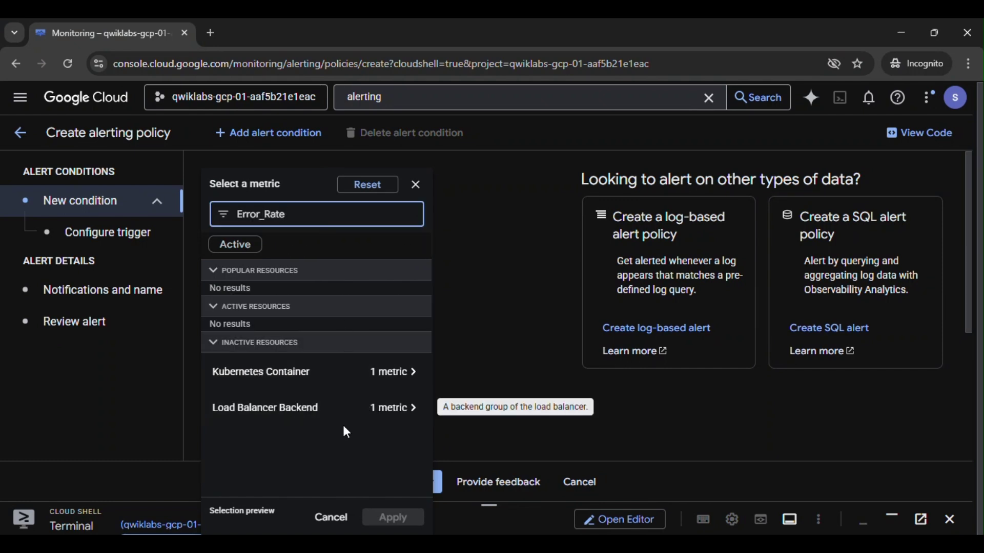
Choose and apply the logging/user/Error_Rate_SLI metric from the Kubernetes Container resource's logs-based metrics.
click(309, 379)
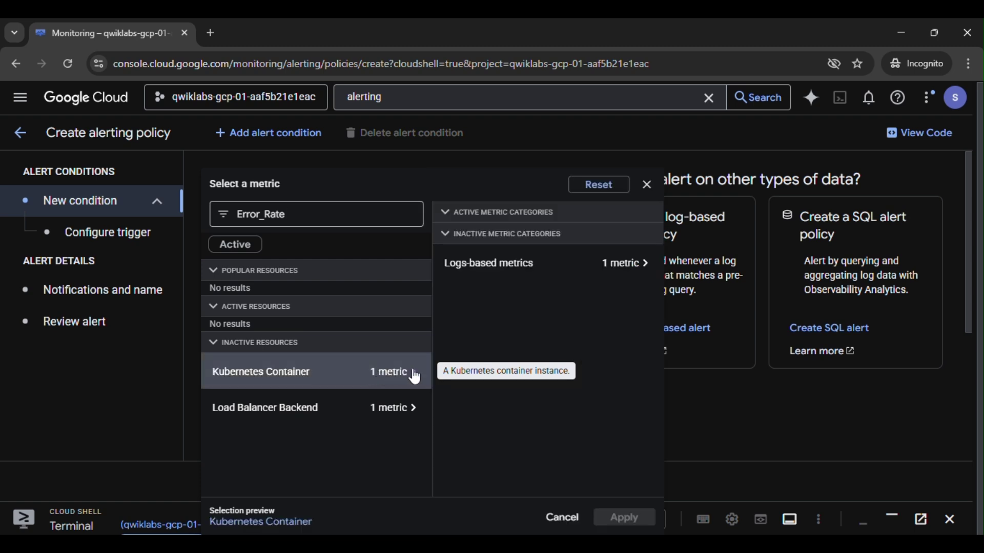
click(529, 276)
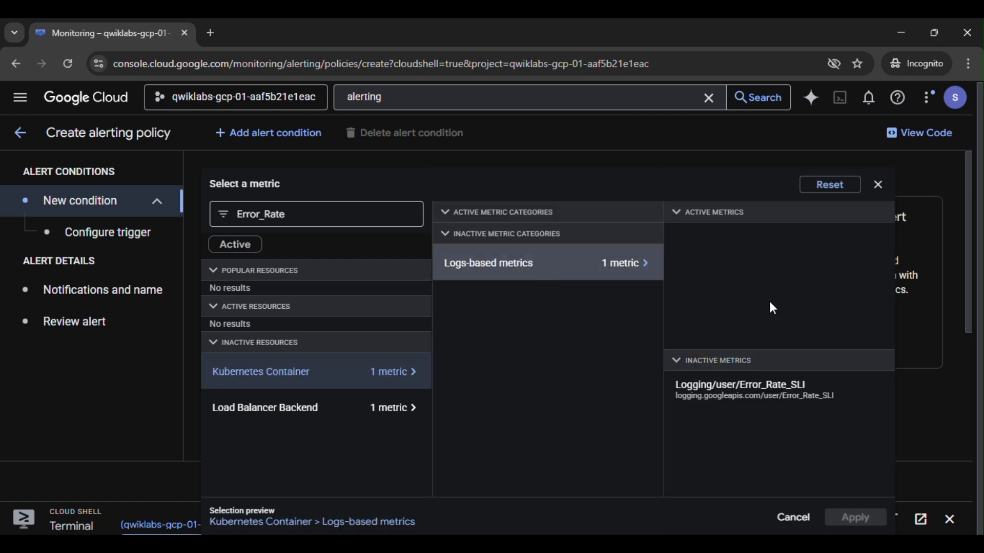
click(769, 406)
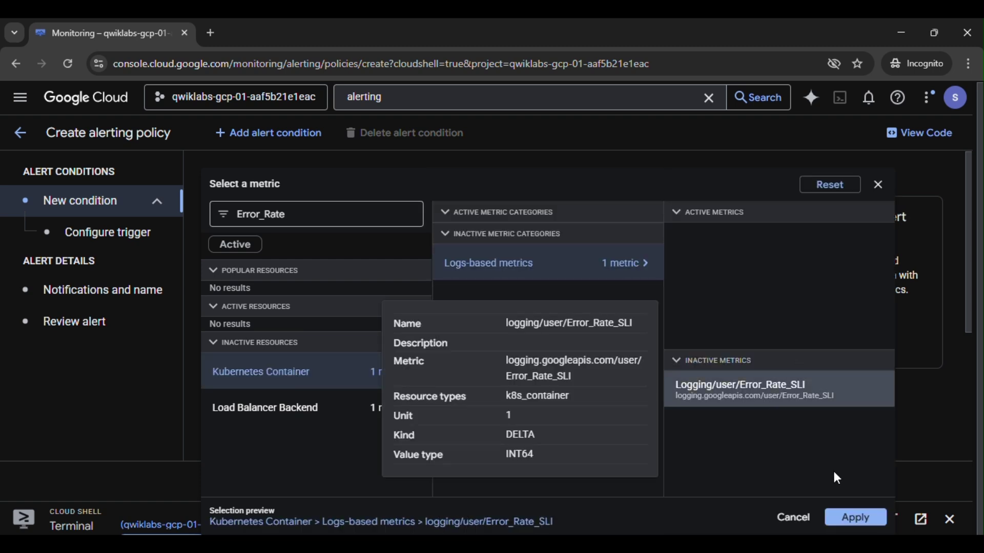
click(848, 518)
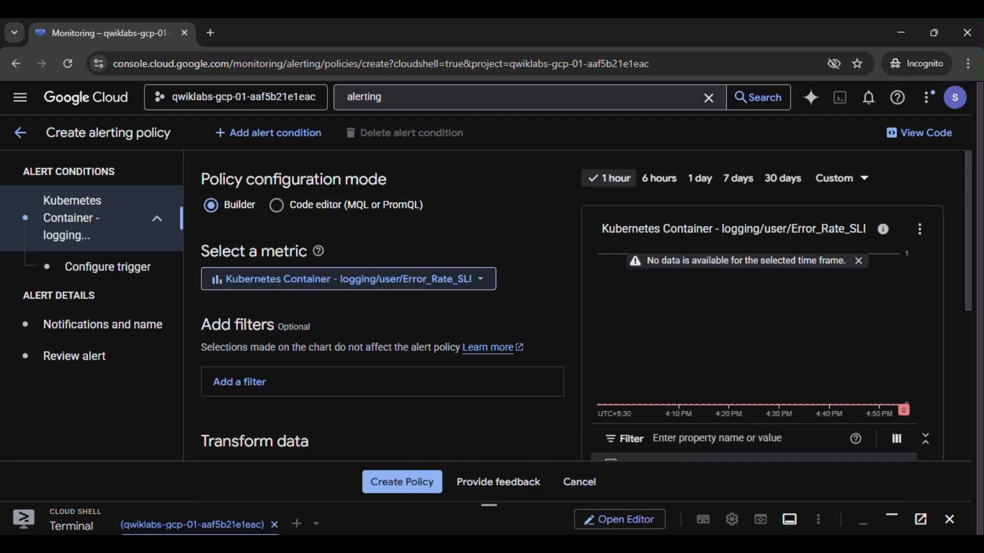
Check the lab's rolling window requirement, keep the rolling window function at rate, and continue to the trigger configuration.
click(509, 484)
scroll(496, 374, down, 5)
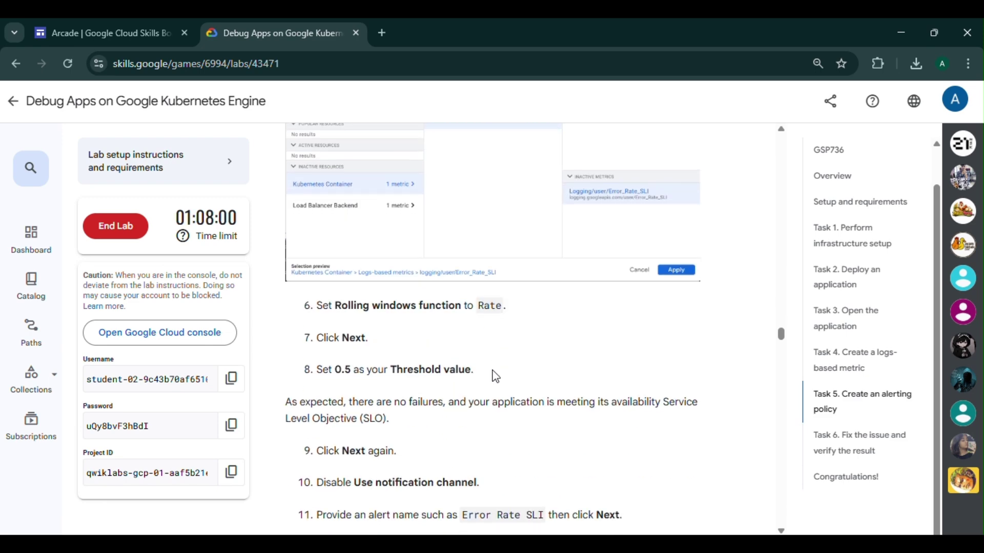
mouse_move(611, 512)
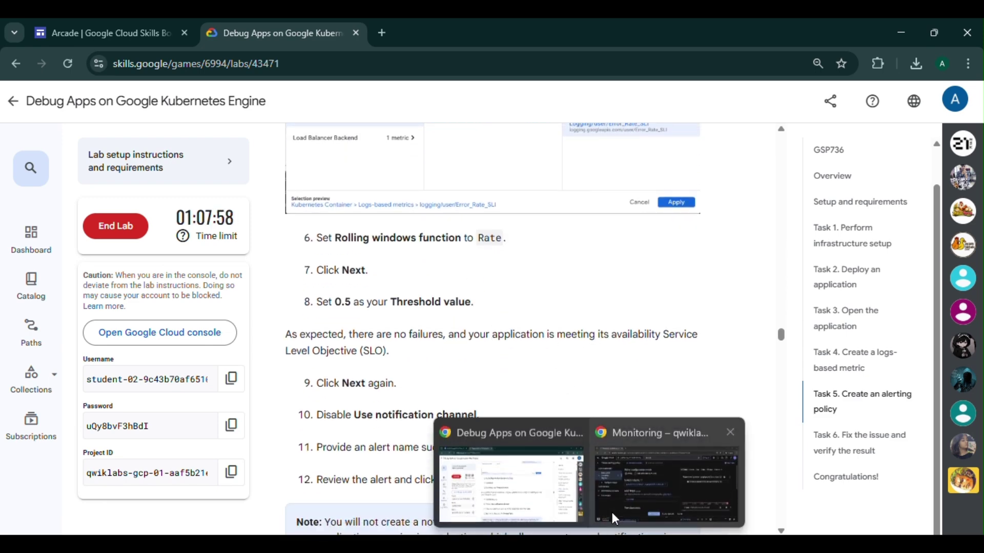
click(681, 504)
scroll(323, 352, down, 3)
scroll(289, 350, down, 3)
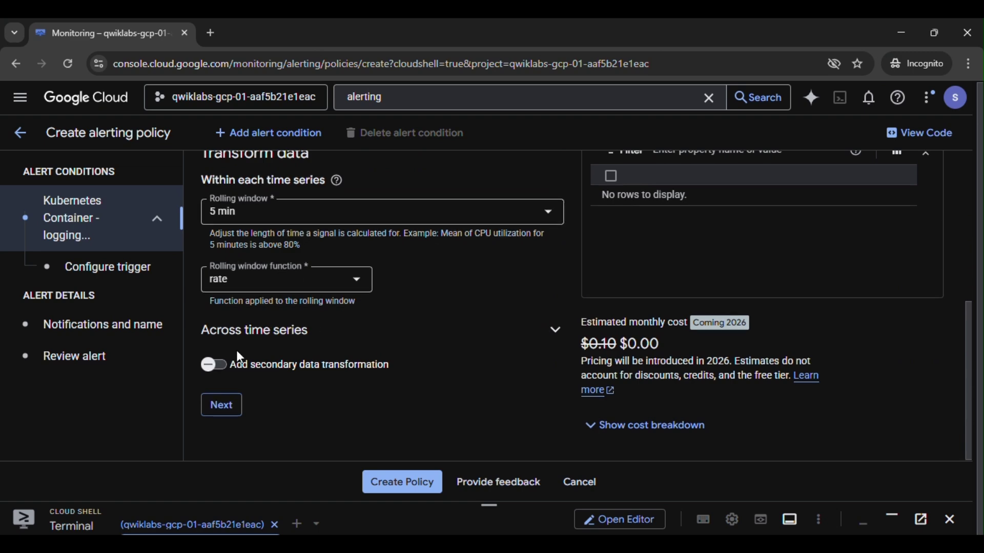
click(221, 406)
Consult the lab's threshold instruction and set the alert trigger's threshold value to 0.5.
scroll(500, 420, down, 1)
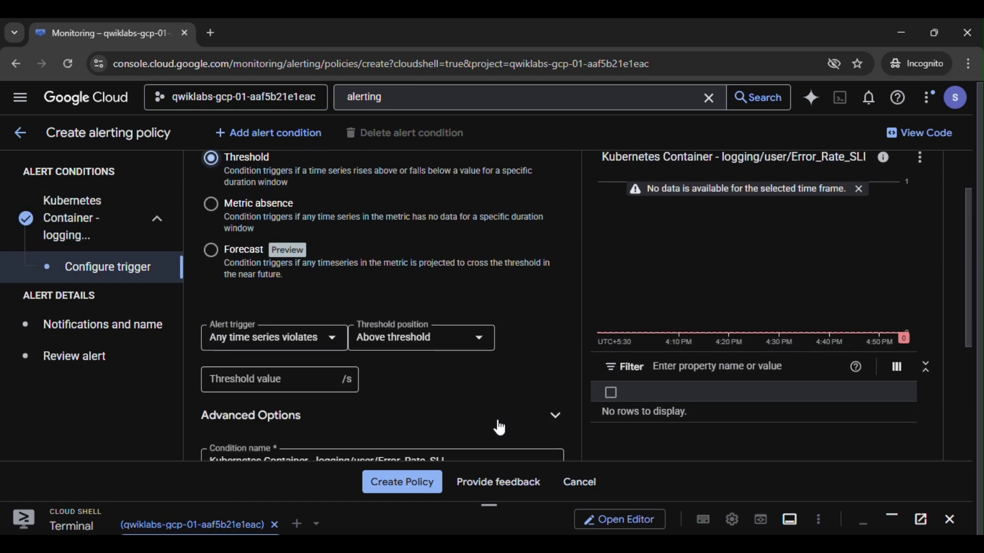
mouse_move(567, 510)
click(547, 485)
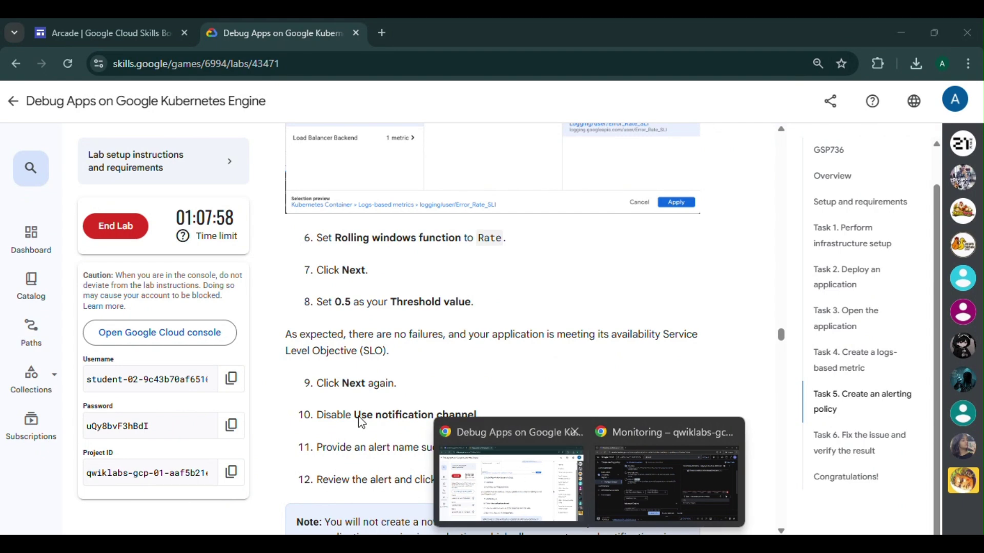
click(666, 484)
click(243, 389)
text(0.5)
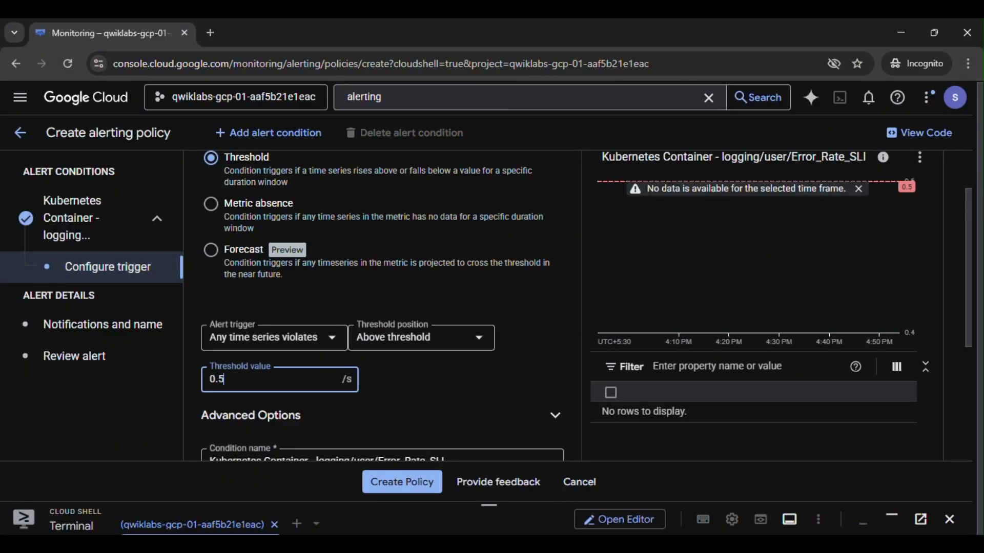
Continue to the notification settings of the alerting policy and disable the use of a notification channel.
mouse_move(561, 512)
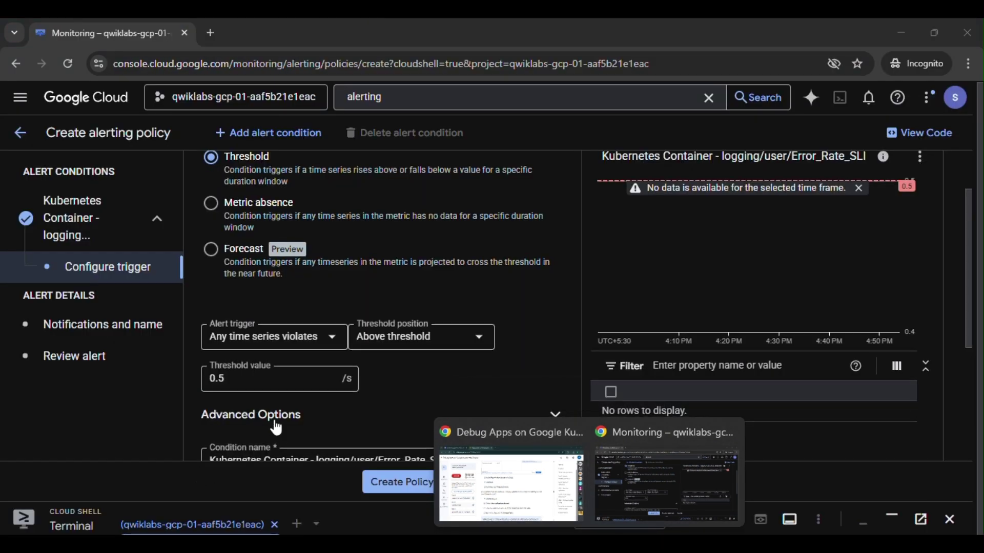
scroll(248, 393, down, 4)
click(220, 283)
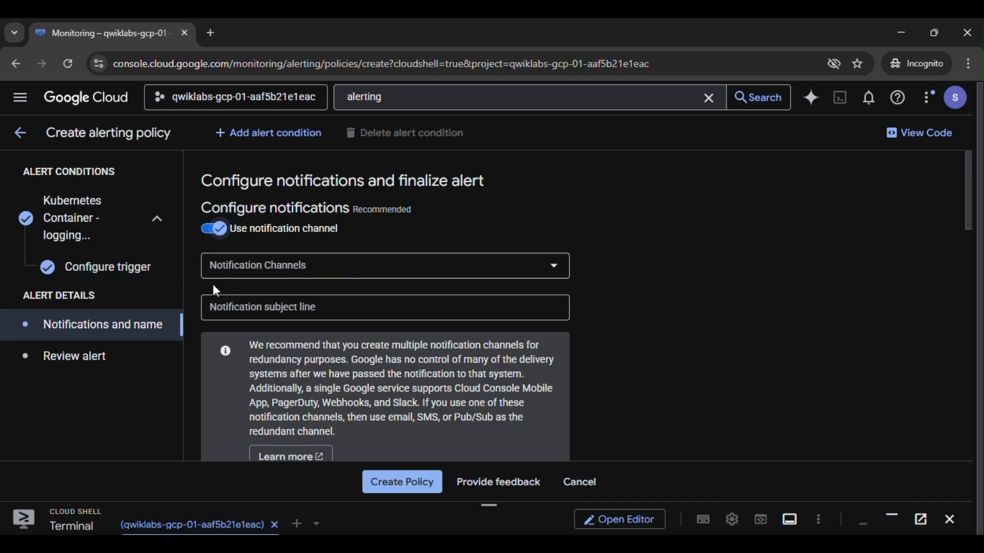
click(231, 228)
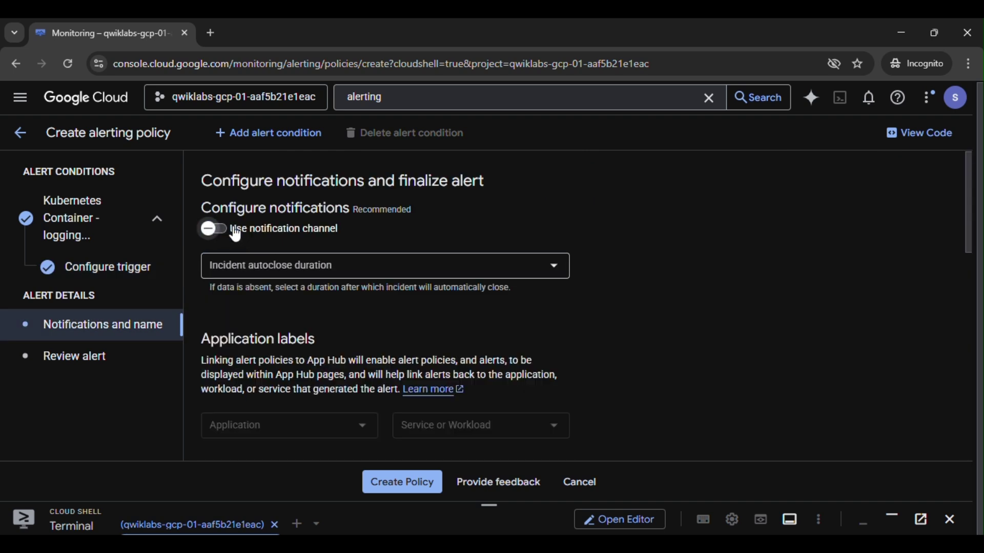
Copy the alert name from the lab, name the policy Error Rate SLI, review it, and create the policy.
scroll(337, 291, down, 1)
scroll(336, 291, down, 6)
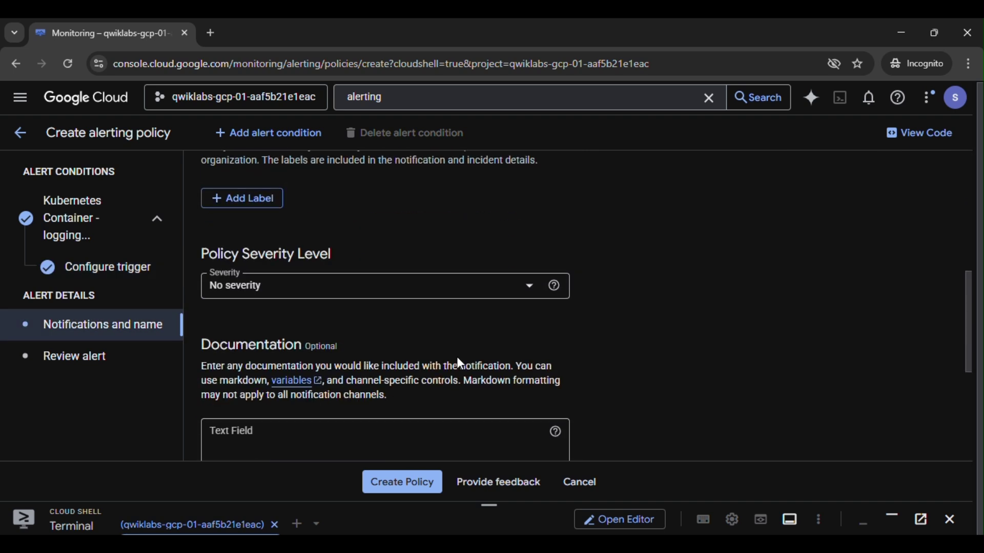
scroll(466, 361, down, 5)
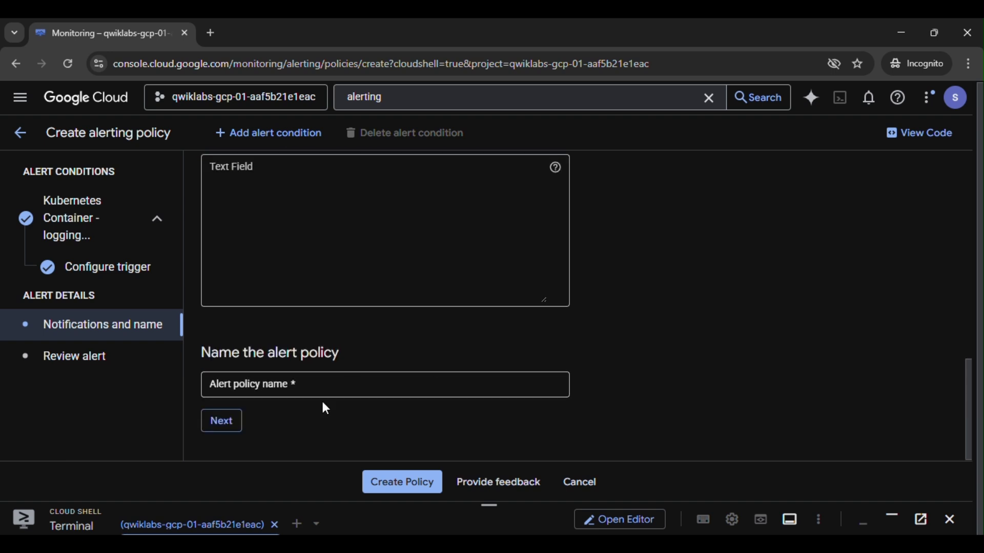
key(alt+Tab)
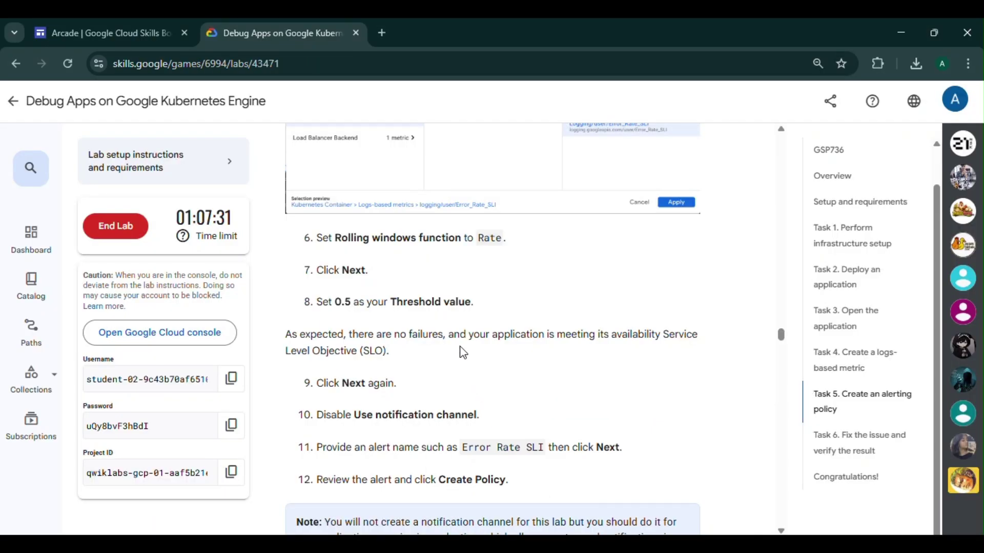
drag(463, 450, 529, 452)
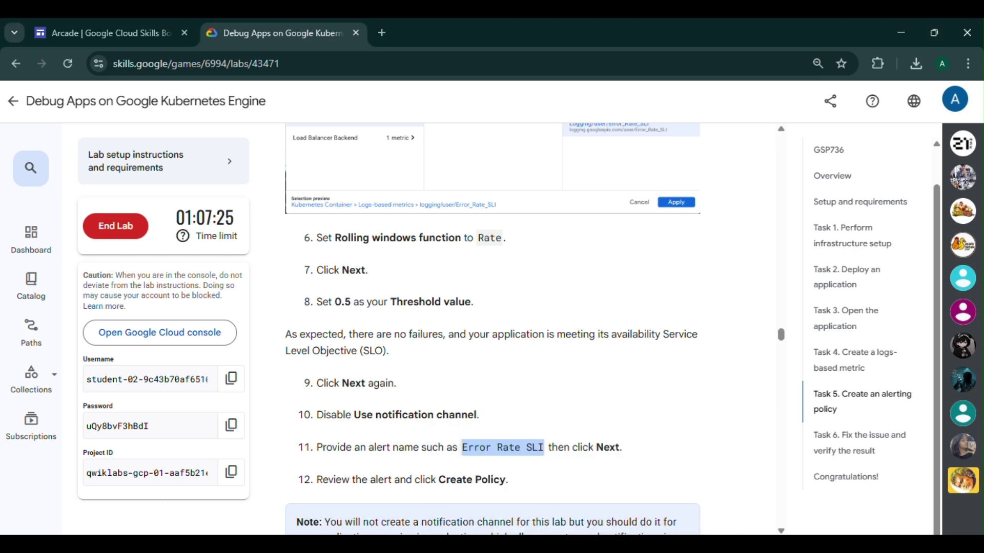
click(622, 508)
key(alt+Tab)
click(391, 392)
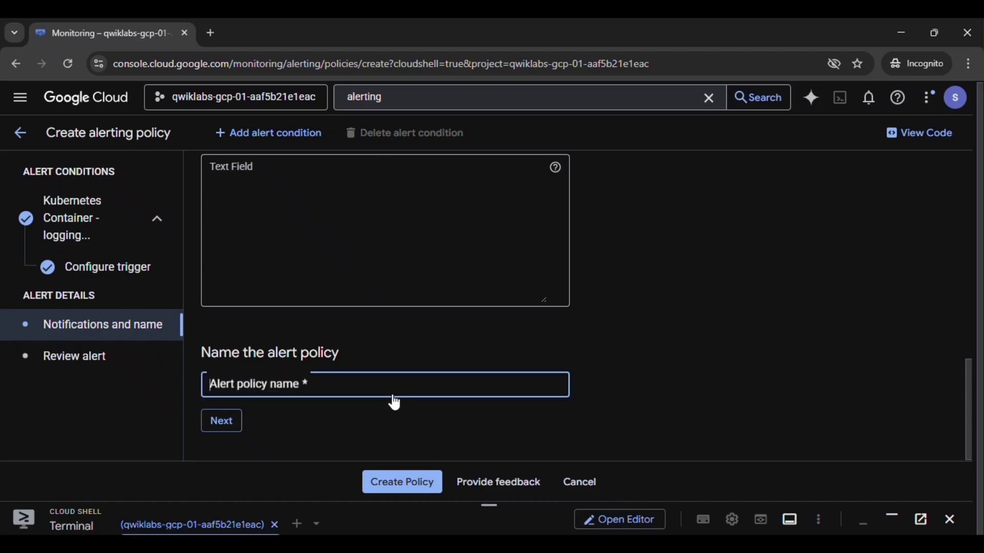
text(Error Rate SLI)
click(236, 421)
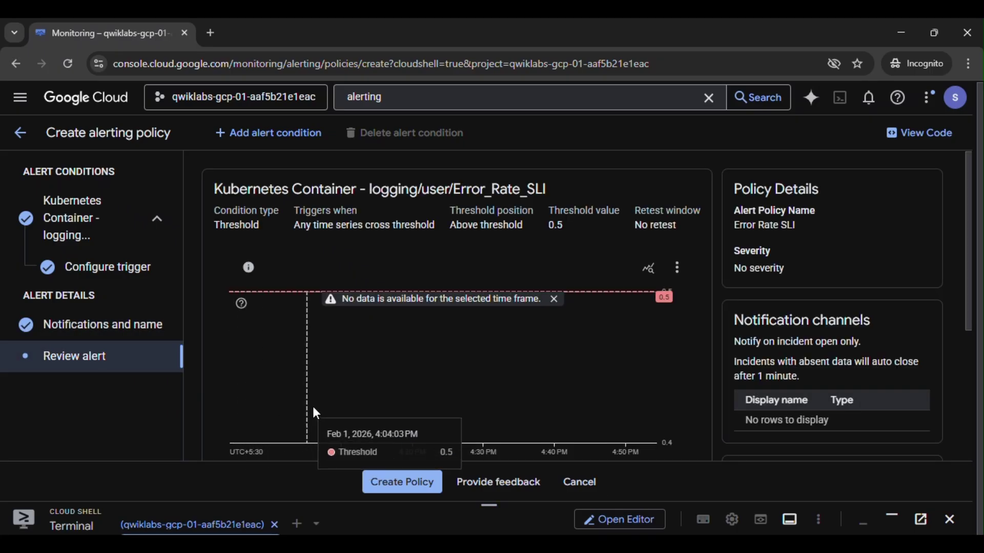
scroll(399, 431, down, 2)
click(414, 491)
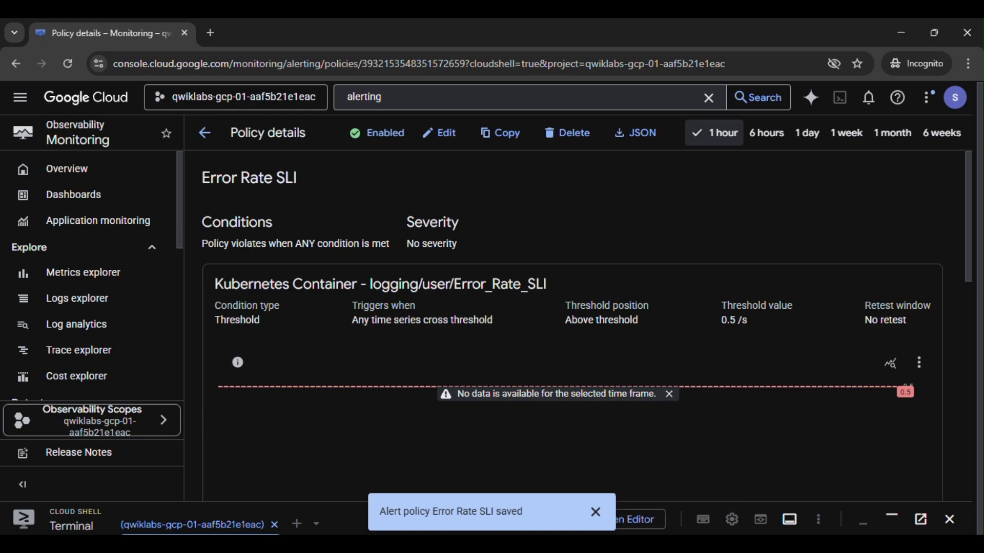
Return to the lab page and run its "Create an alerting policy" progress check.
click(557, 504)
scroll(512, 389, down, 1)
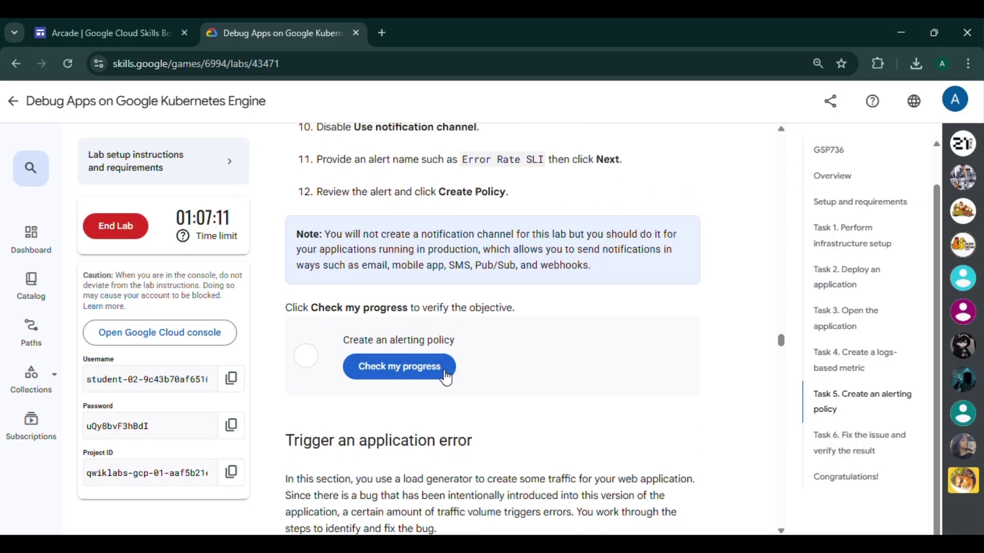
click(445, 372)
Read the lab's "Trigger an application error" instructions about the loadgenerator-external service and the Locust load generator.
scroll(515, 331, down, 3)
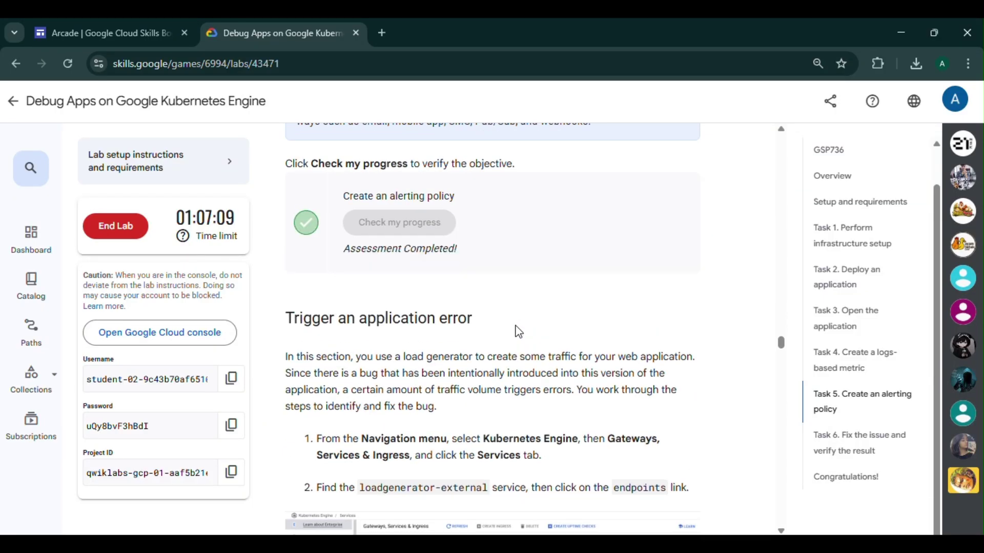
scroll(500, 264, down, 6)
scroll(500, 263, down, 8)
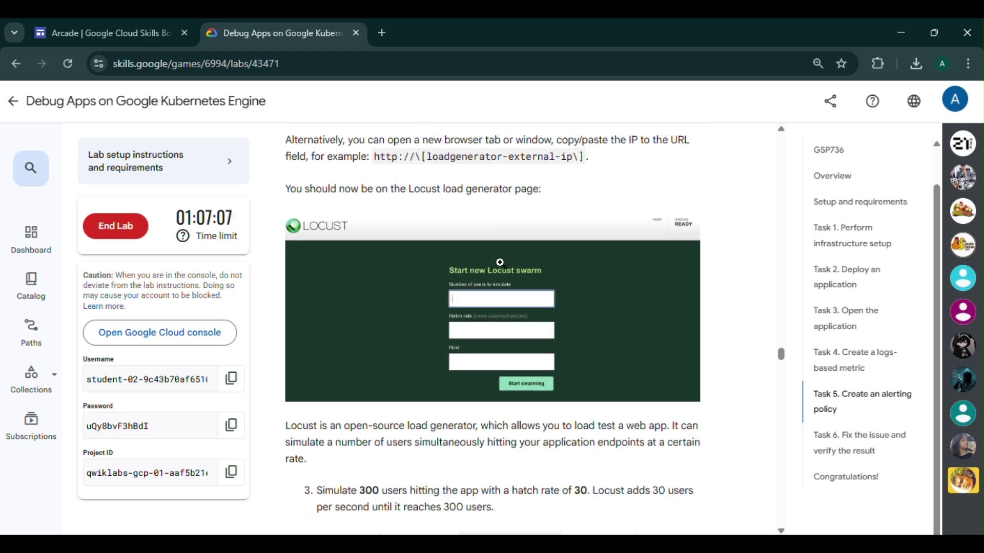